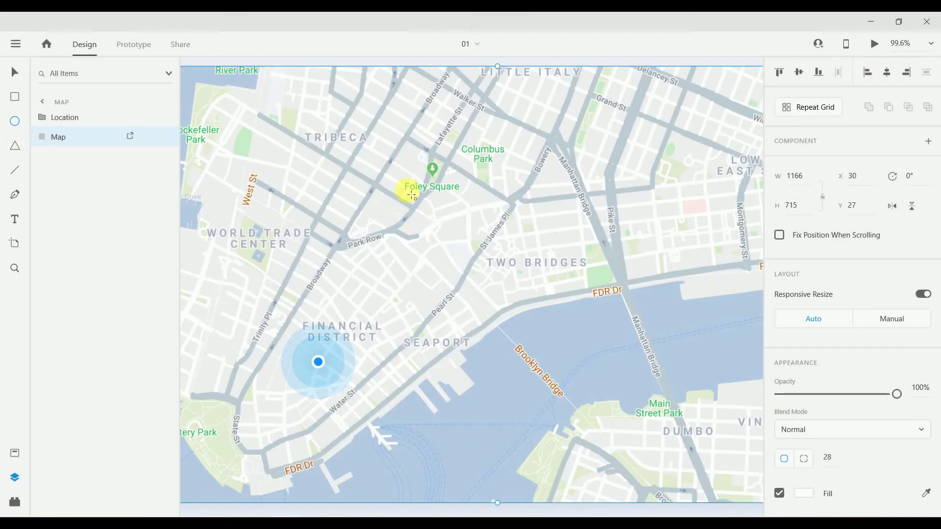
- Draw a 47 by 47 circle above the TWO BRIDGES label and pull its bottom anchor point down into a pointed pin shape
mouse_move(528, 207)
mouse_down()
mouse_move(574, 253)
mouse_move(556, 235)
mouse_up()
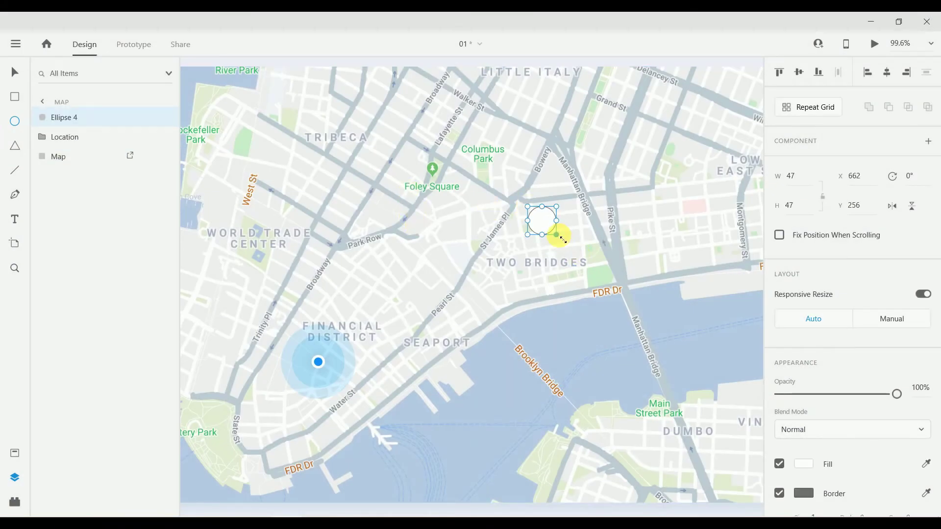
double_click(541, 222)
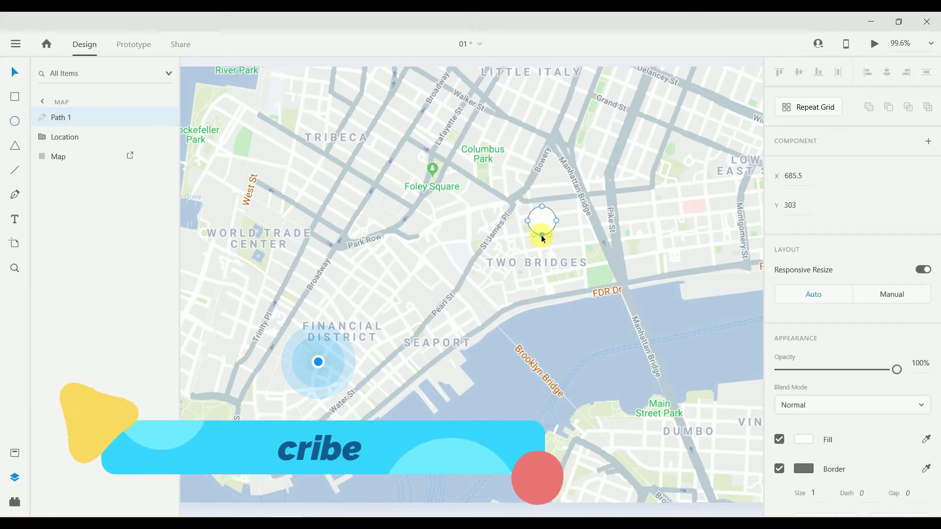
drag(541, 236, 549, 244)
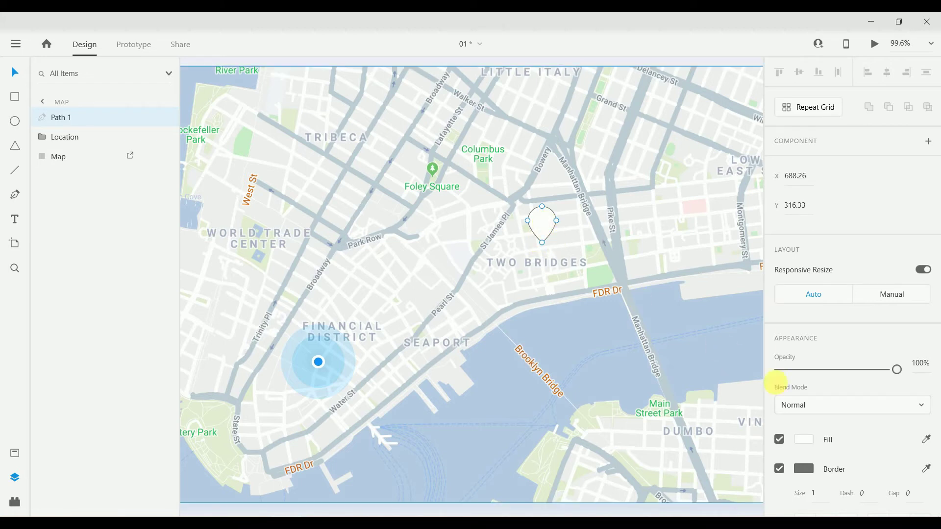
- Fill the pin shape with bright red #FC0303 and give it an off-white #F9F6F6 border of size 2
scroll(785, 387, down, 2)
click(802, 371)
drag(688, 334, 726, 298)
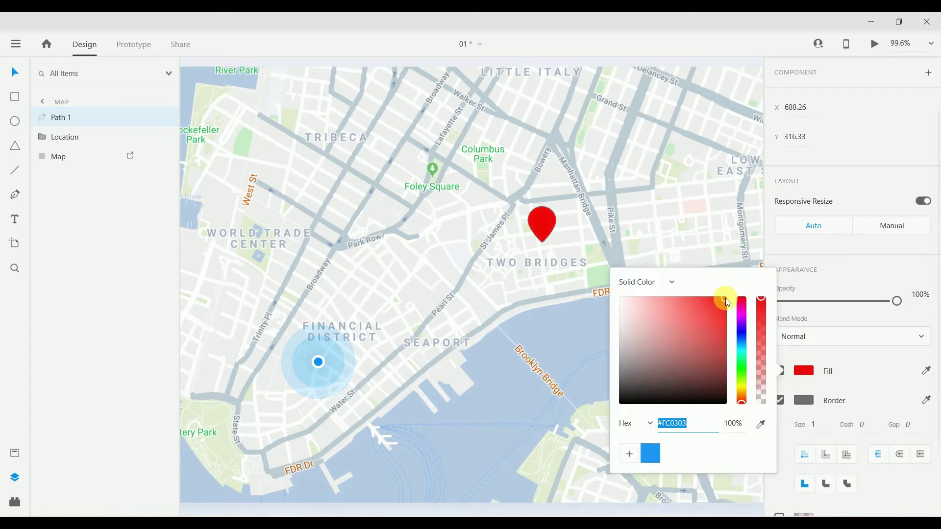
click(808, 402)
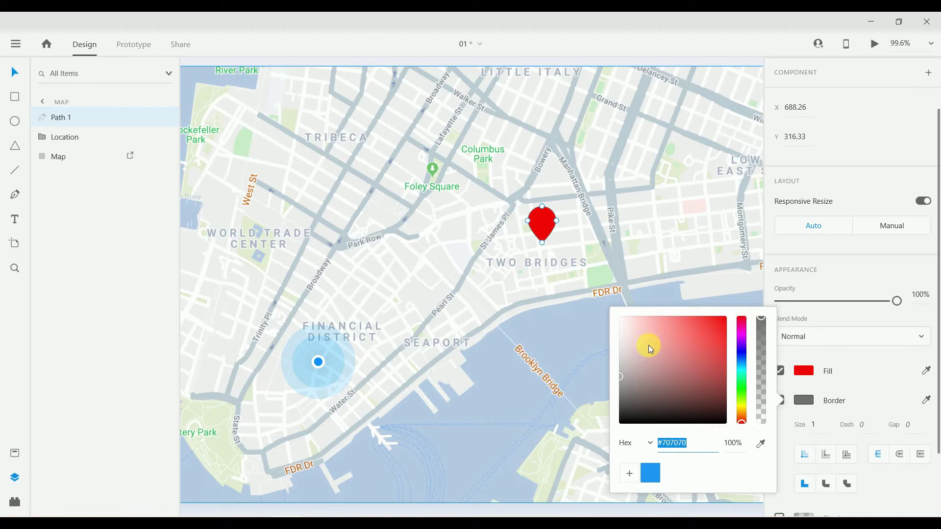
drag(625, 326, 621, 319)
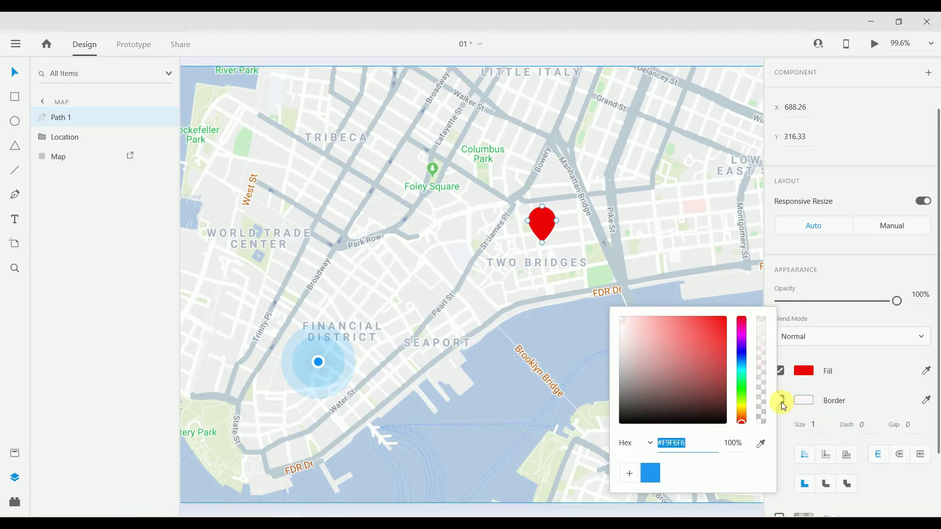
click(814, 425)
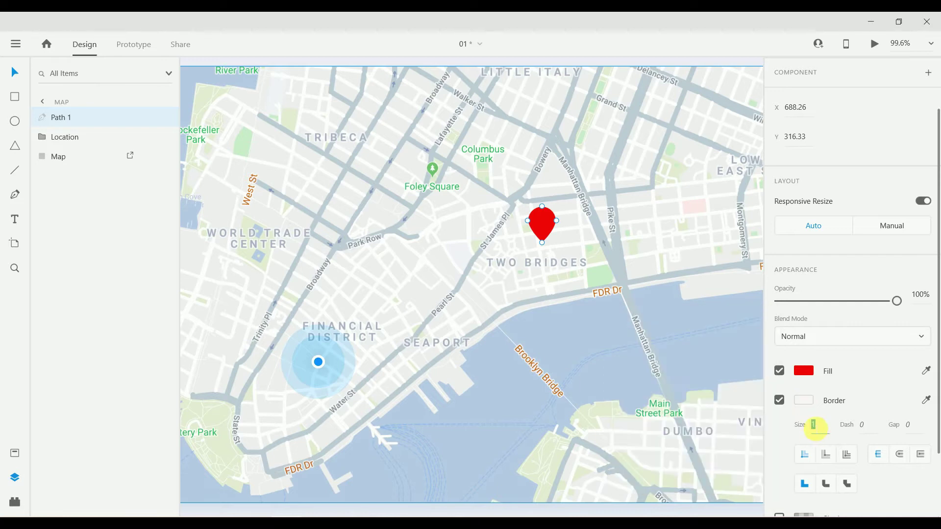
key(Return)
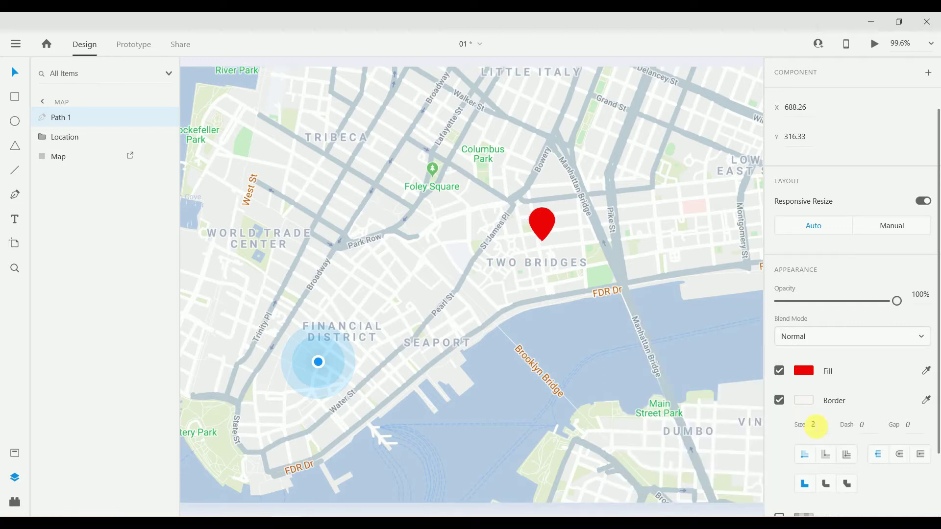
- Add a shadow to the red pin and leave its path editing
scroll(802, 463, down, 3)
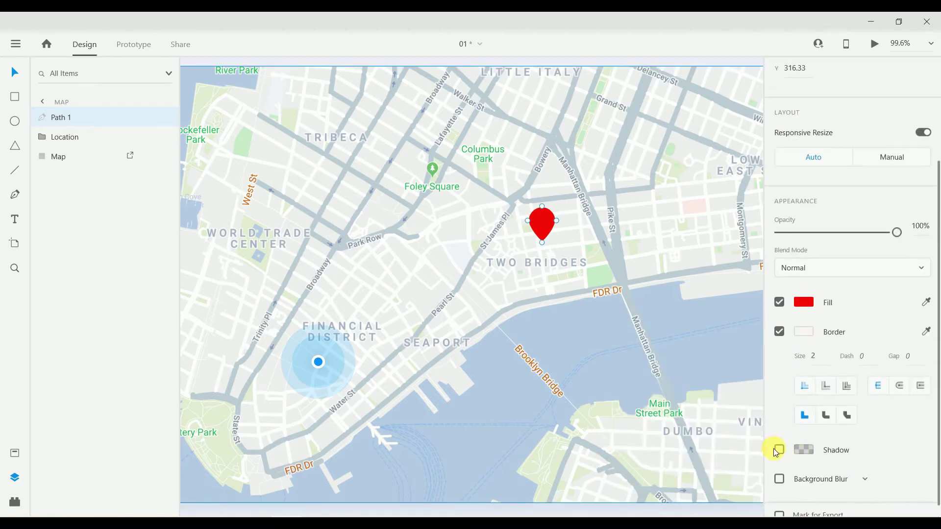
click(782, 449)
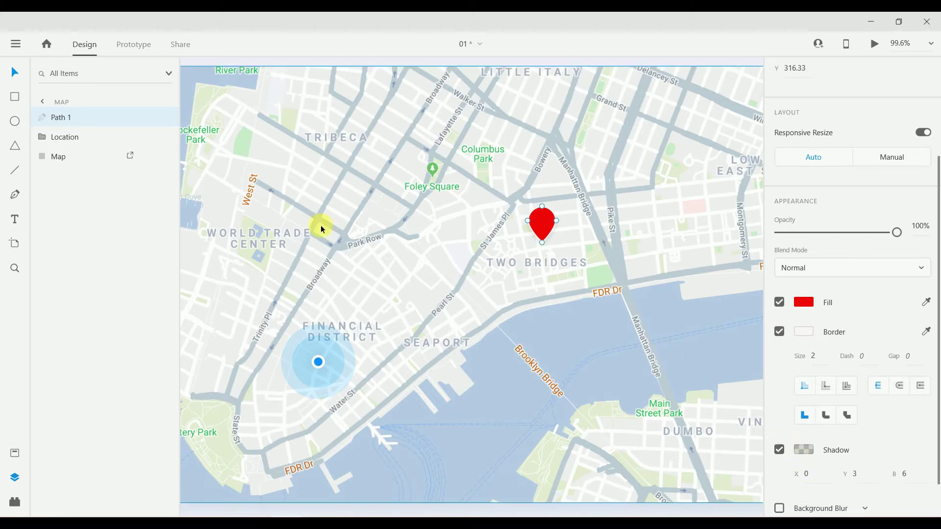
key(Escape)
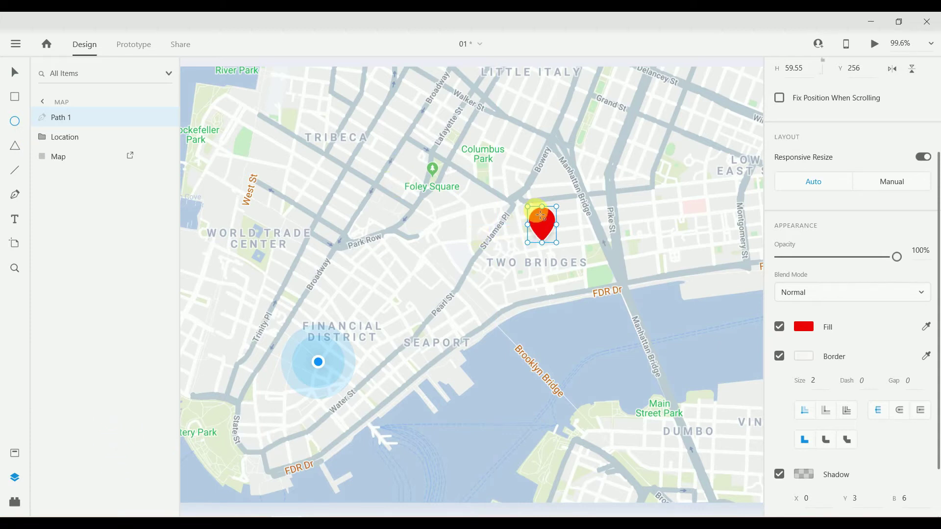
- Draw a 26 by 26 white circle without a border, centred in the head of the red pin
drag(538, 215, 558, 253)
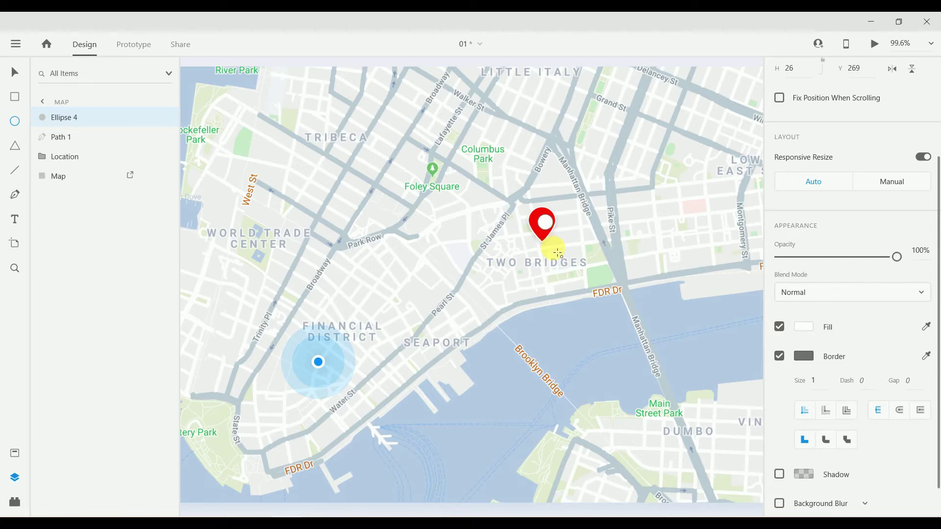
key(v)
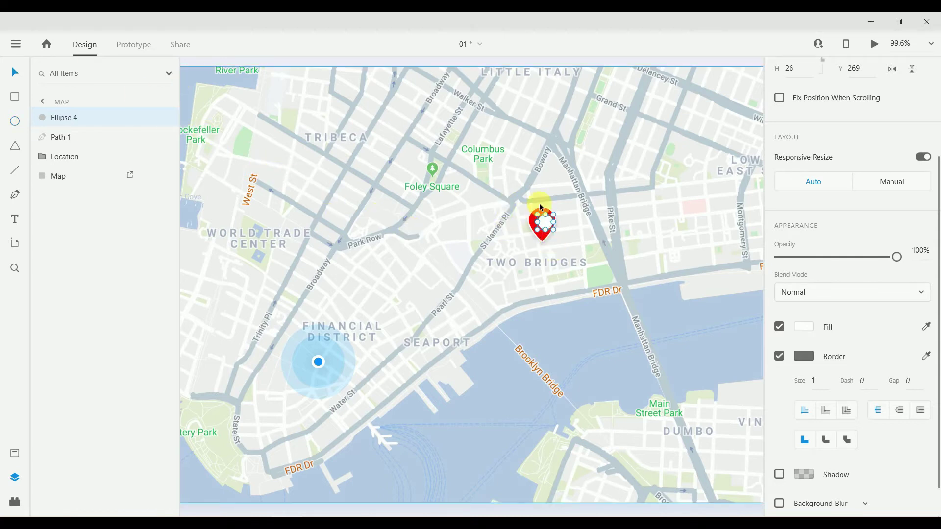
drag(545, 223, 543, 223)
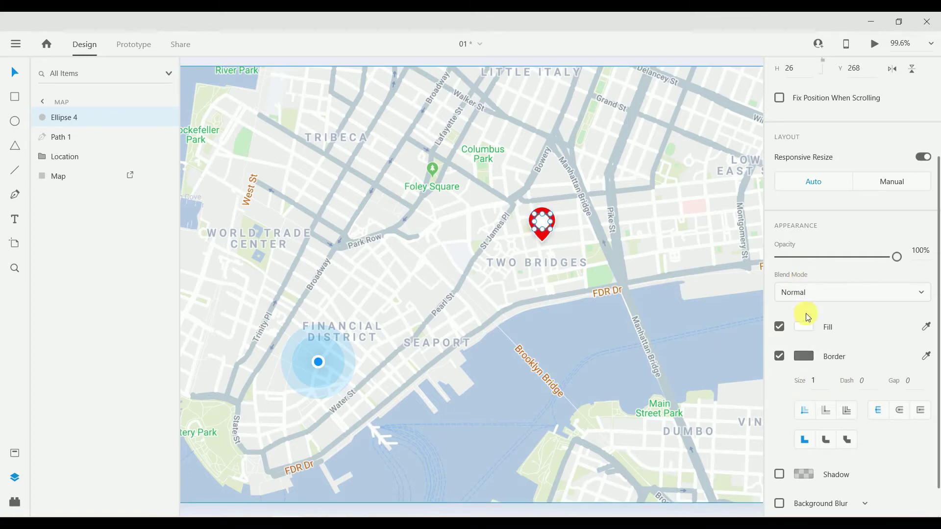
click(780, 357)
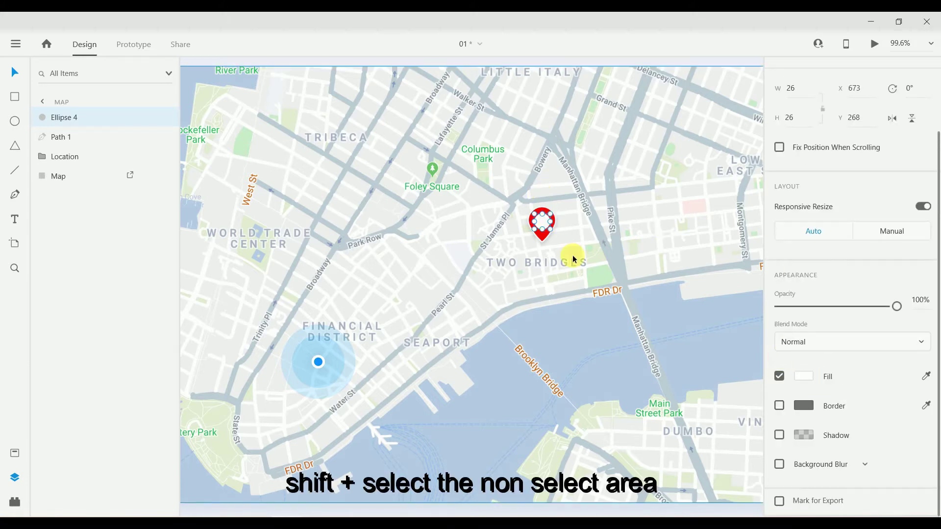
- Subtract the white circle from the red pin so the pin has a round hole
shift+click(548, 236)
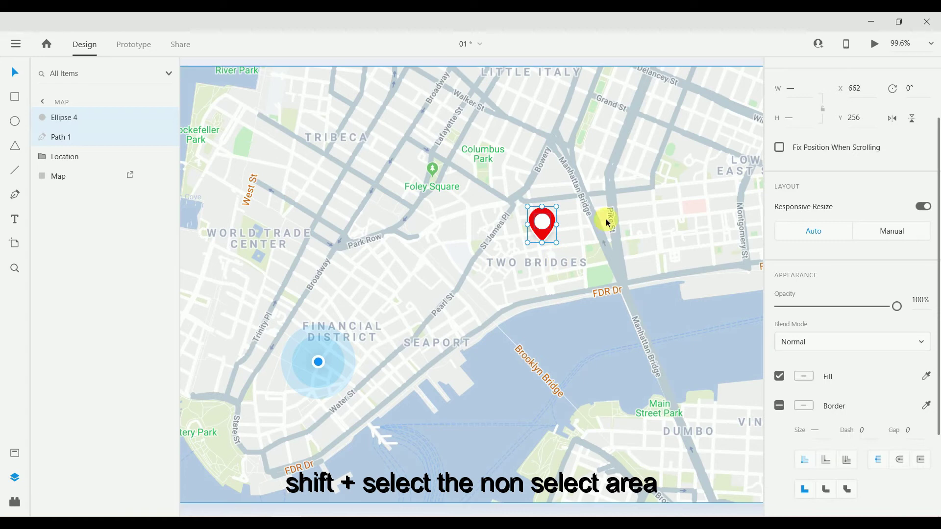
scroll(863, 130, up, 3)
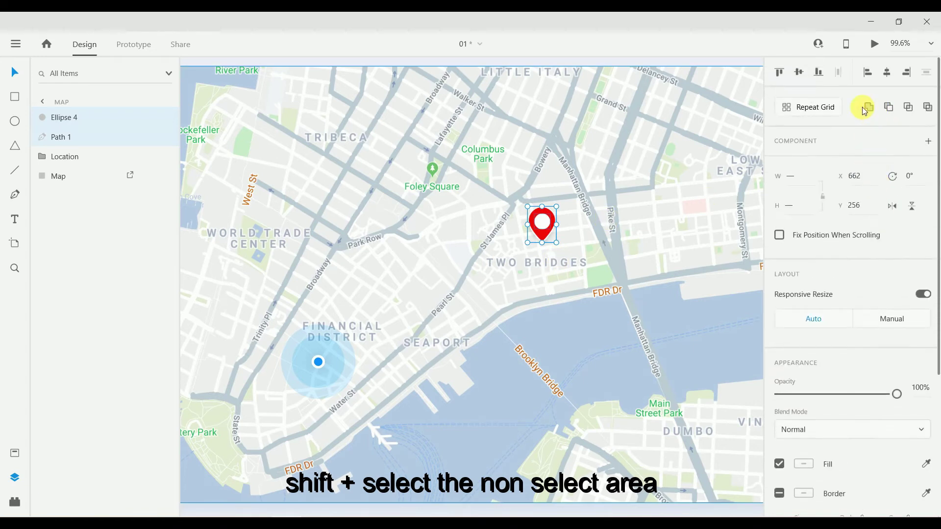
click(890, 109)
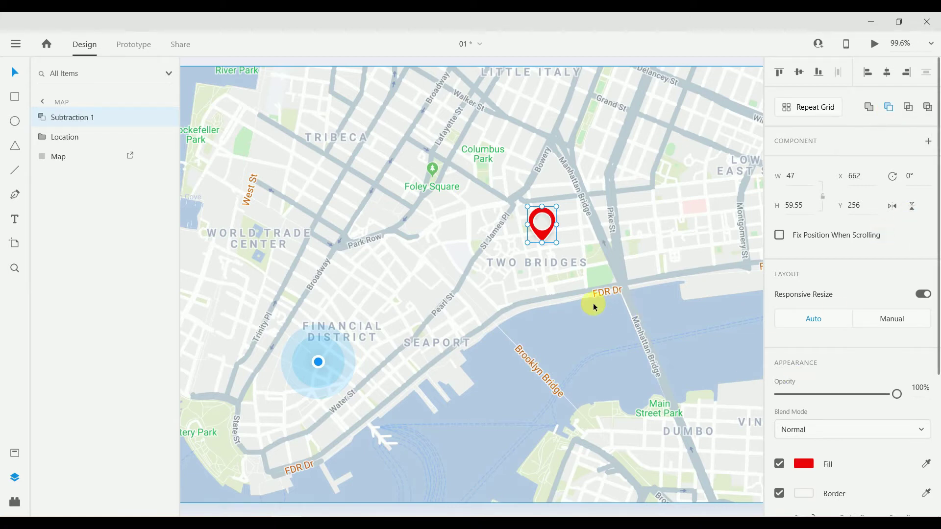
- Draw a rectangle about 283 by 164 just above the pin and round its corners to a radius of about 22
scroll(629, 308, up, 3)
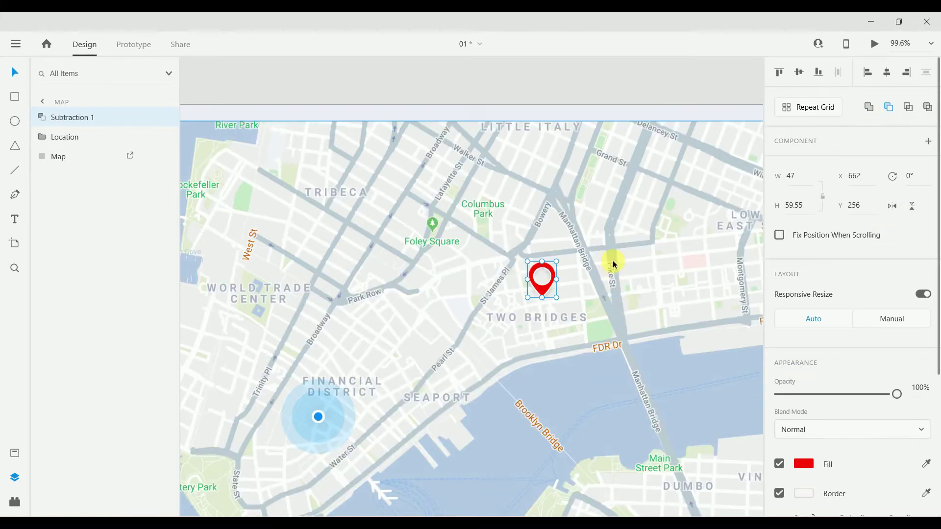
click(14, 96)
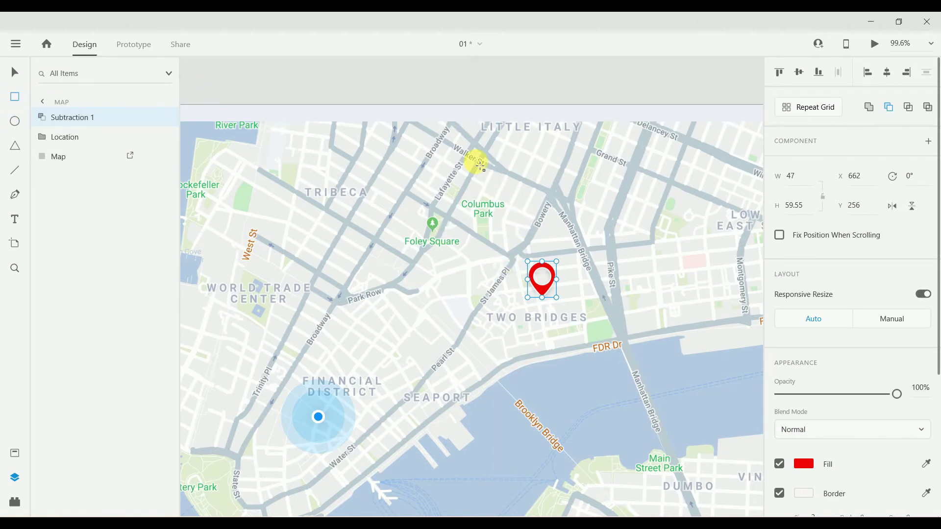
drag(476, 162, 654, 266)
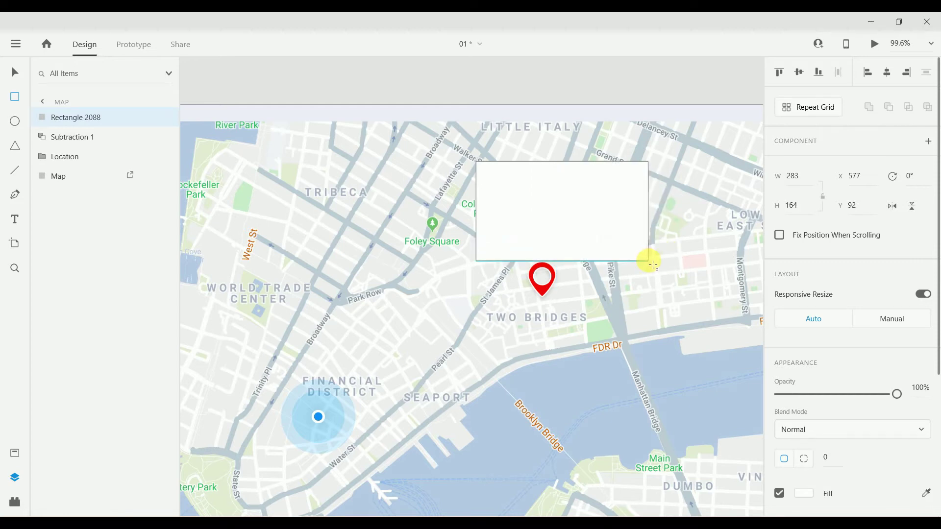
drag(654, 266, 654, 265)
drag(640, 169, 642, 178)
- Remove the border of the rounded card and give it a shadow
scroll(799, 392, down, 5)
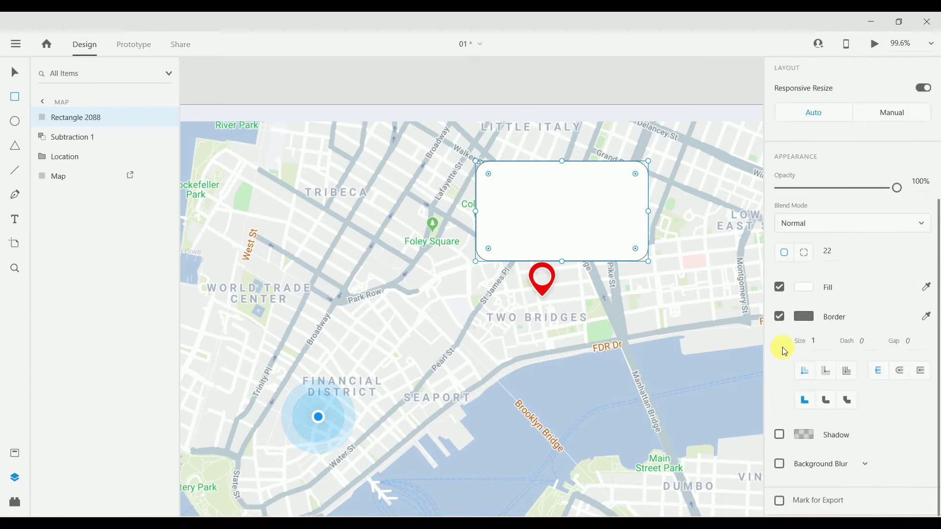
click(780, 317)
scroll(784, 353, up, 2)
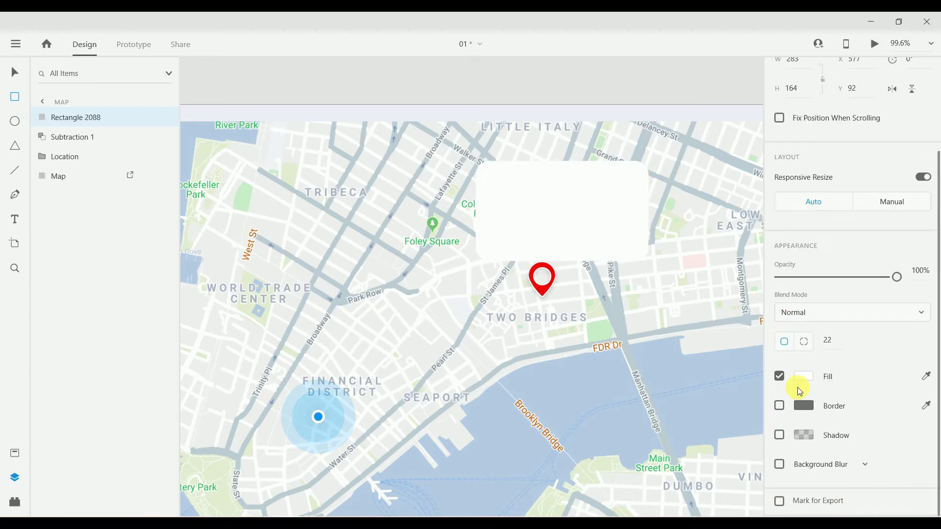
click(780, 435)
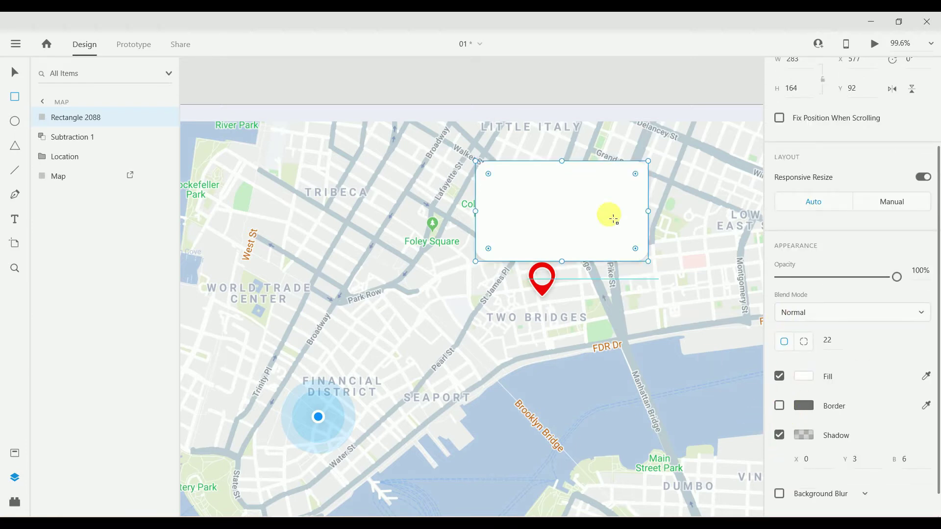
- Draw a borderless rectangle about 112 by 141 in the left part of the card, with a corner radius of about 18
click(15, 96)
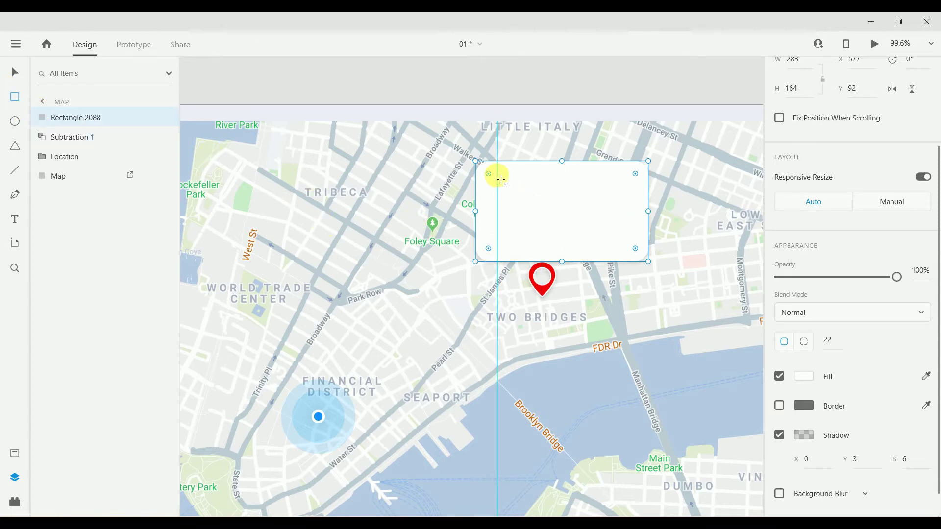
mouse_move(501, 180)
mouse_down()
mouse_move(581, 258)
mouse_move(567, 253)
mouse_up()
drag(542, 195, 527, 191)
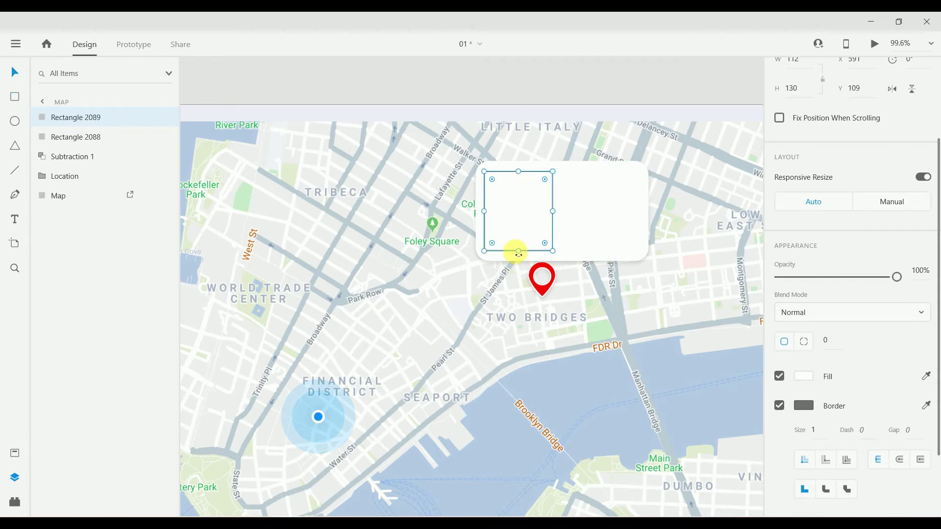
drag(524, 256, 523, 258)
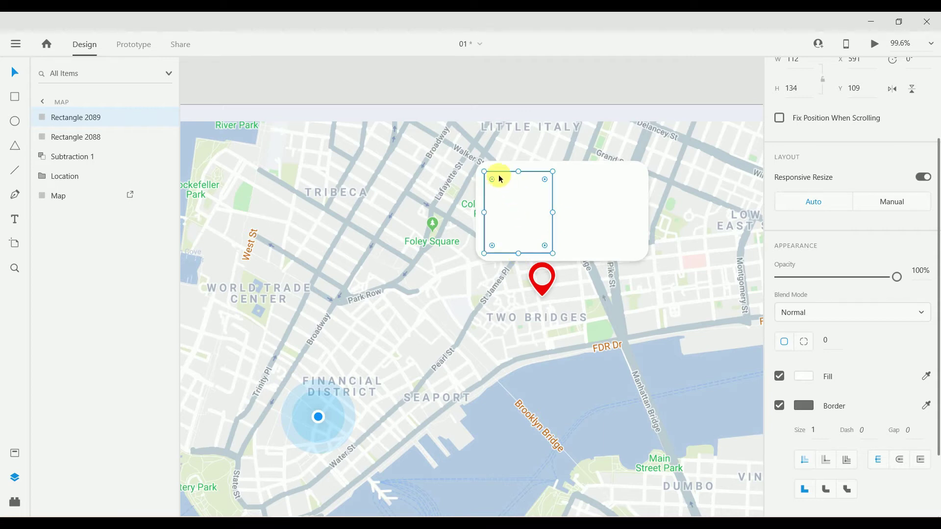
drag(494, 180, 520, 172)
scroll(816, 398, down, 2)
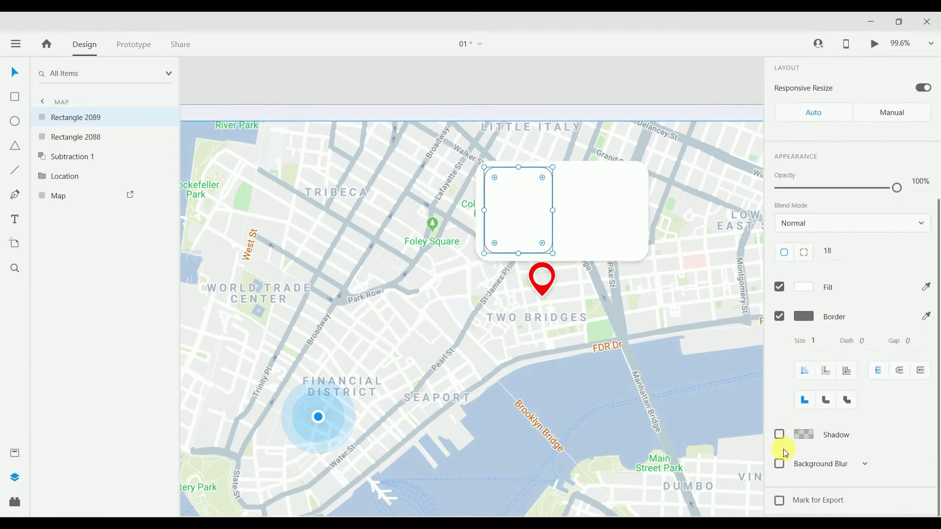
click(779, 317)
- Fill the small rounded rectangle with the pink donut image from the file manager and adjust the image inside its frame
scroll(781, 315, up, 2)
click(784, 348)
click(128, 525)
drag(529, 445, 617, 269)
drag(504, 464, 522, 217)
click(761, 286)
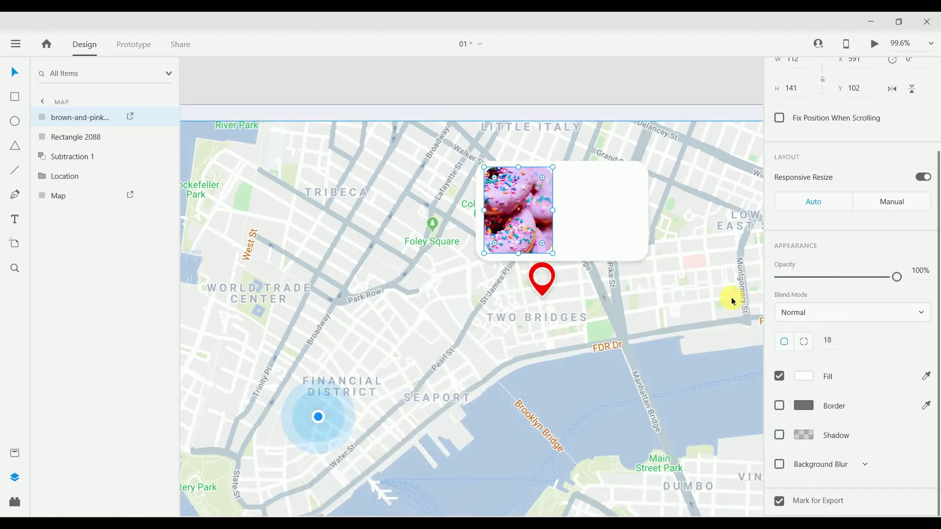
double_click(537, 208)
drag(537, 202, 535, 205)
- Add the text "Delicious Donuts" on the card beside the donut image
click(602, 216)
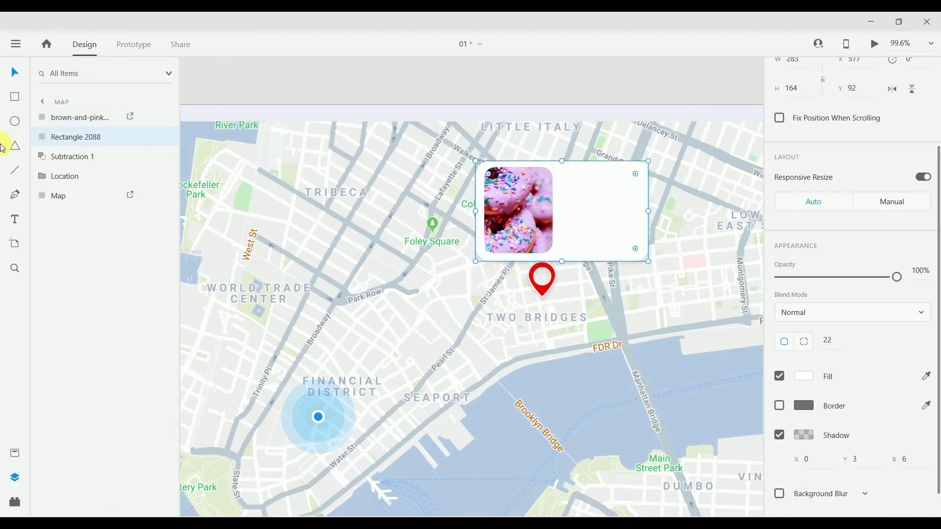
click(14, 221)
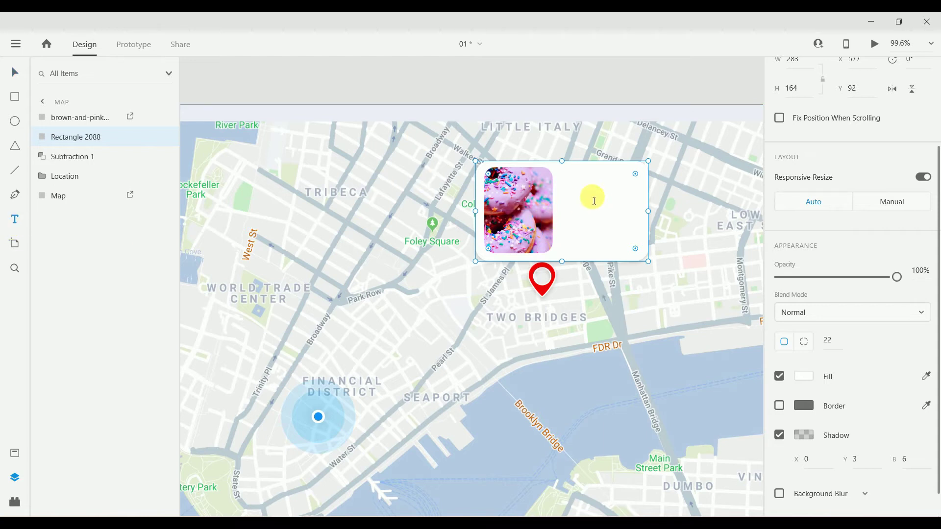
click(563, 188)
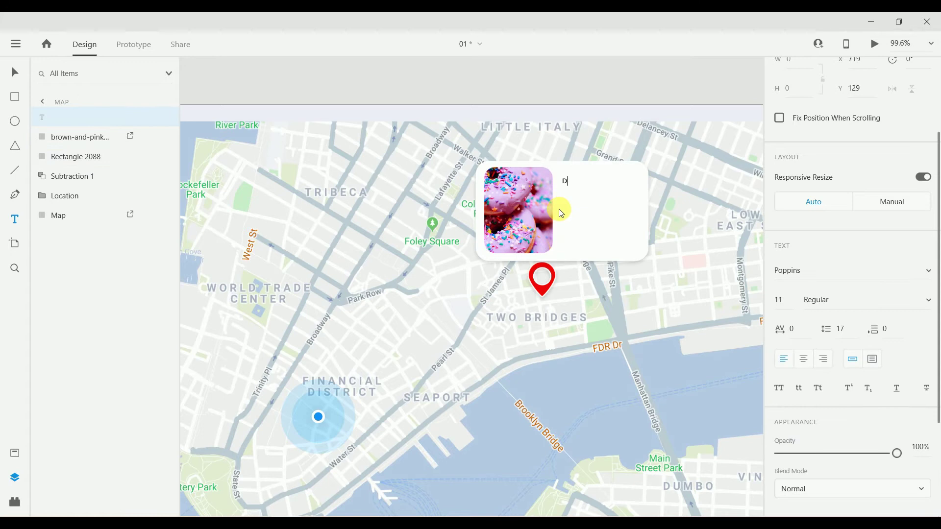
text(Delicious Donuts)
text(vv)
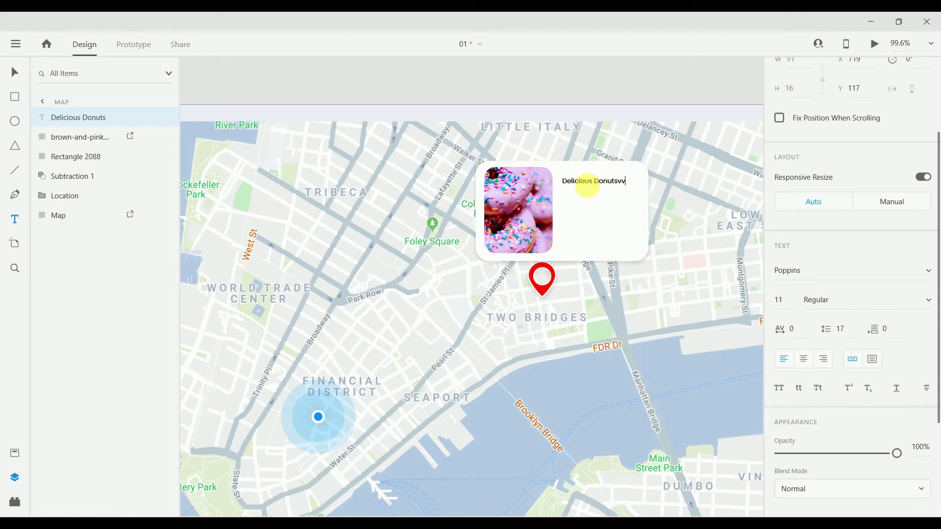
key(BackSpace)
key(Escape)
- Enlarge the "Delicious Donuts" text to size 18 and set its weight to Bold
drag(593, 189, 594, 197)
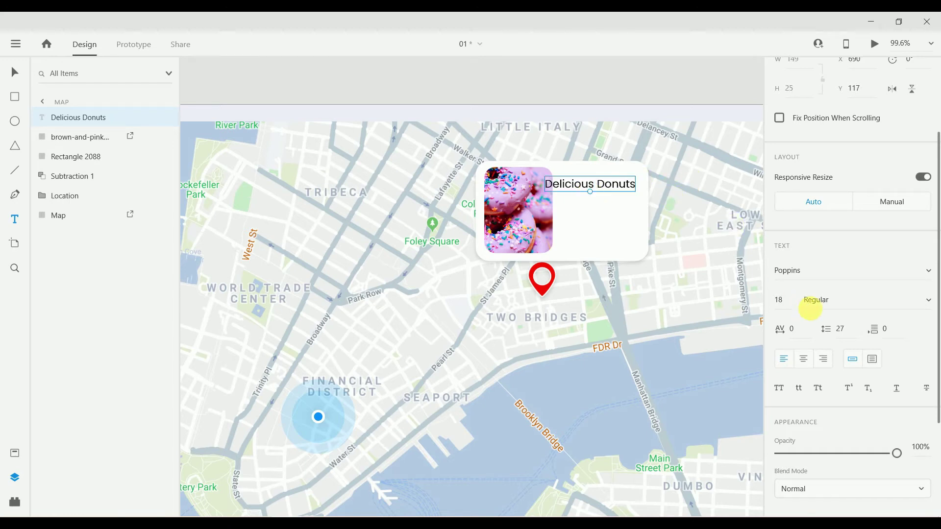
click(926, 299)
click(845, 389)
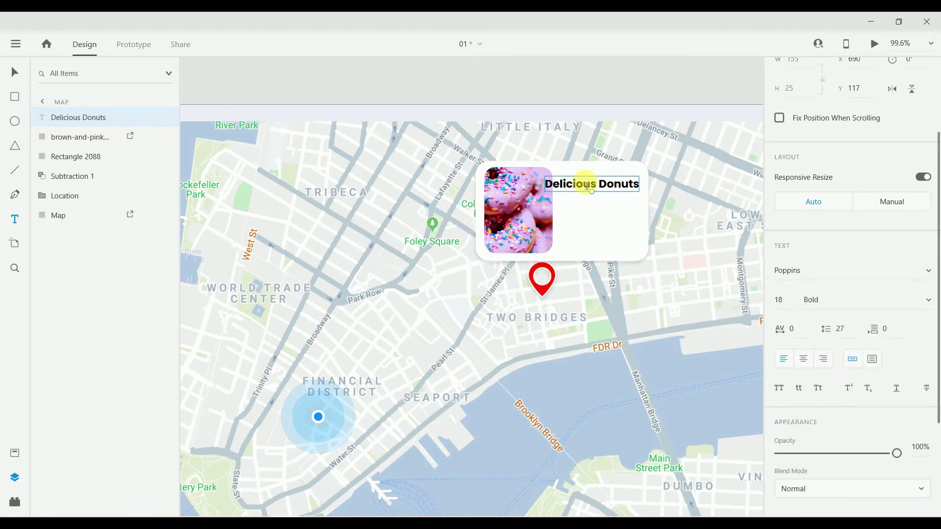
- Reduce the "Delicious Donuts" title to size 15 and place it beside the upper part of the donut image
drag(587, 186, 599, 185)
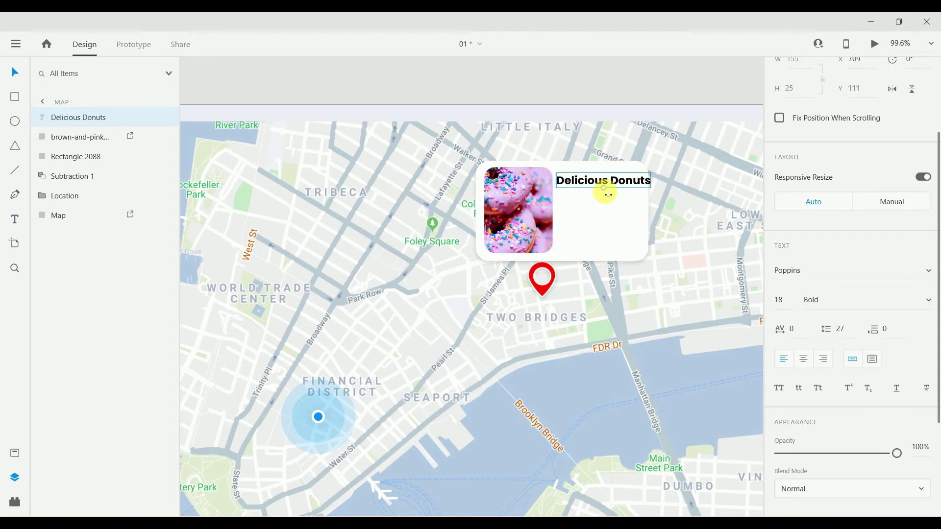
key(ctrl+shift+comma)
key(ctrl+shift+comma)
key(ctrl+shift+comma)
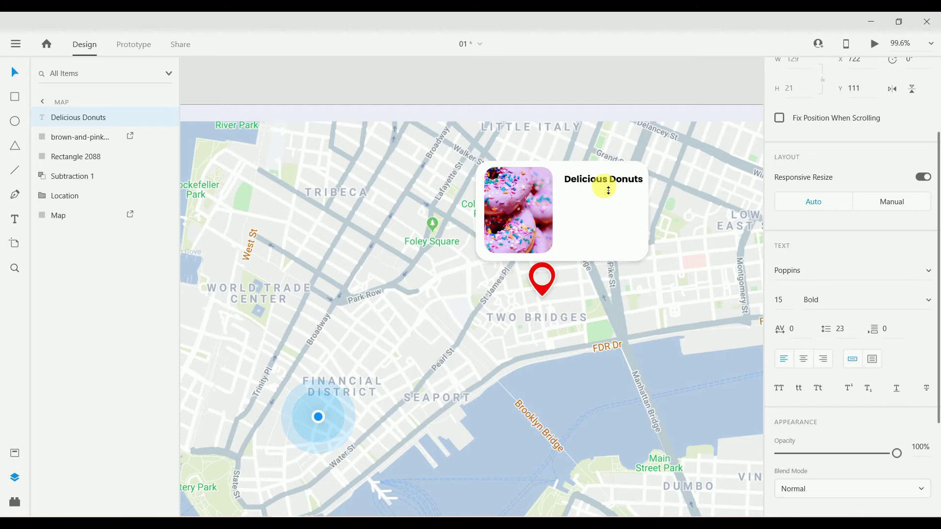
drag(618, 183, 609, 183)
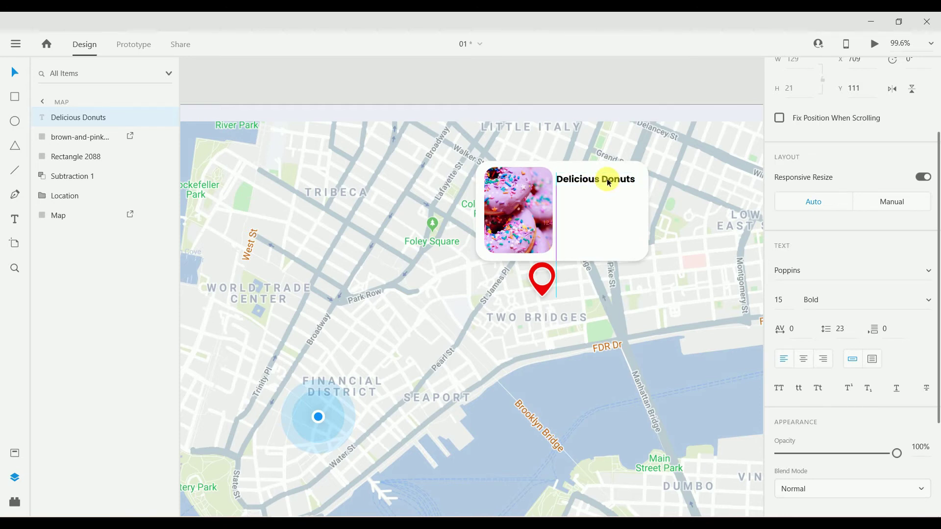
drag(609, 183, 608, 183)
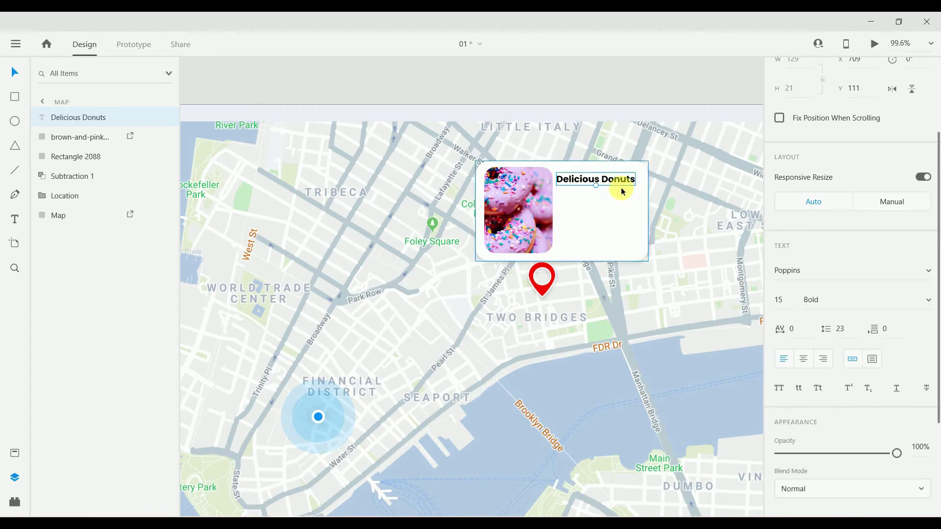
- Shift the white card up and slightly left, and reposition the donut image and title to fit inside it
click(613, 216)
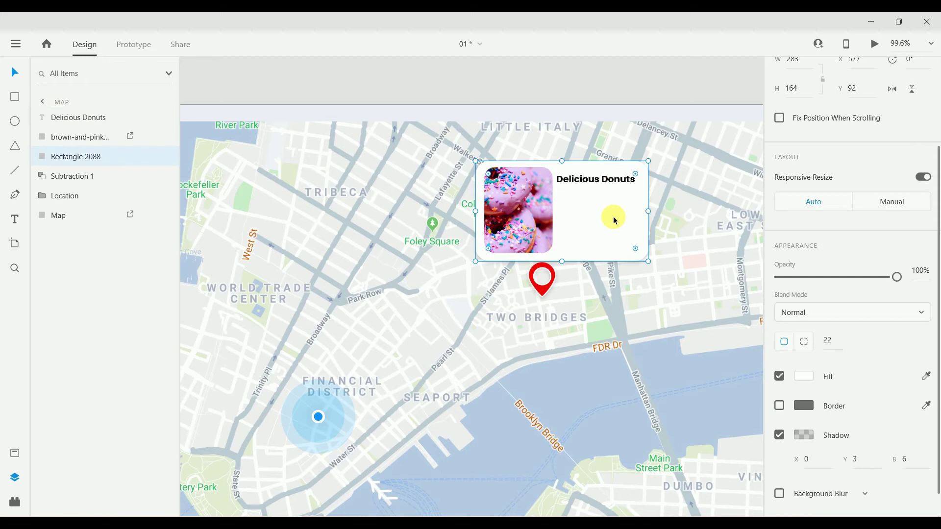
drag(610, 213, 608, 209)
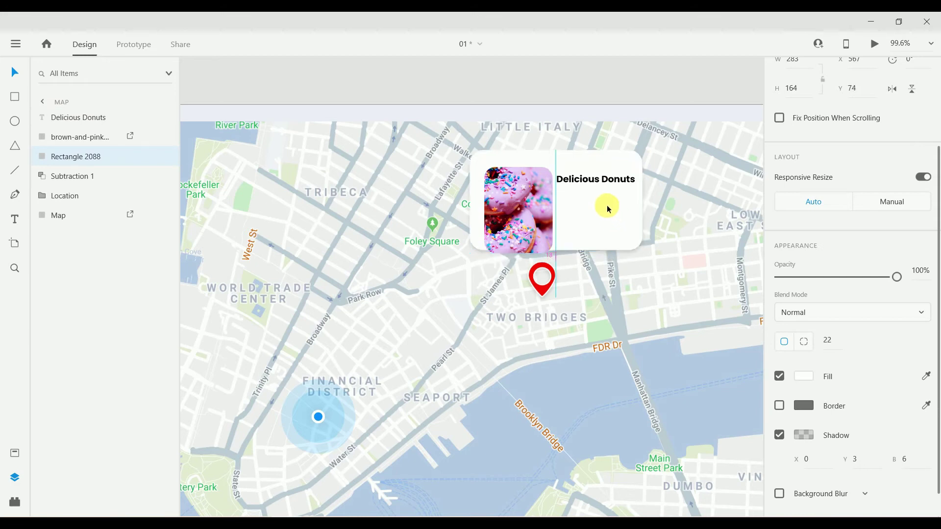
click(517, 205)
drag(516, 201, 516, 204)
drag(585, 179, 587, 170)
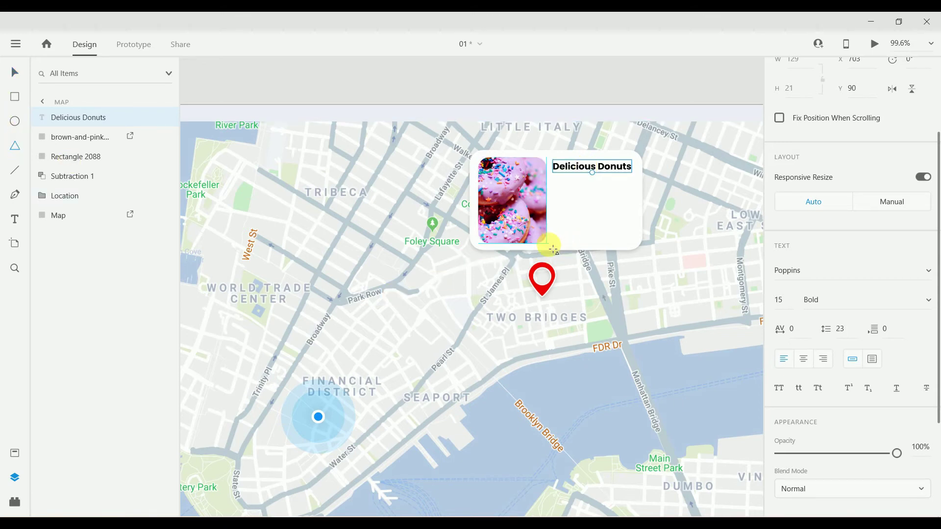
- Draw a downward-pointing triangle about 33 by 29 on the card's lower edge and unite it with the card shape
drag(548, 244, 583, 266)
click(912, 91)
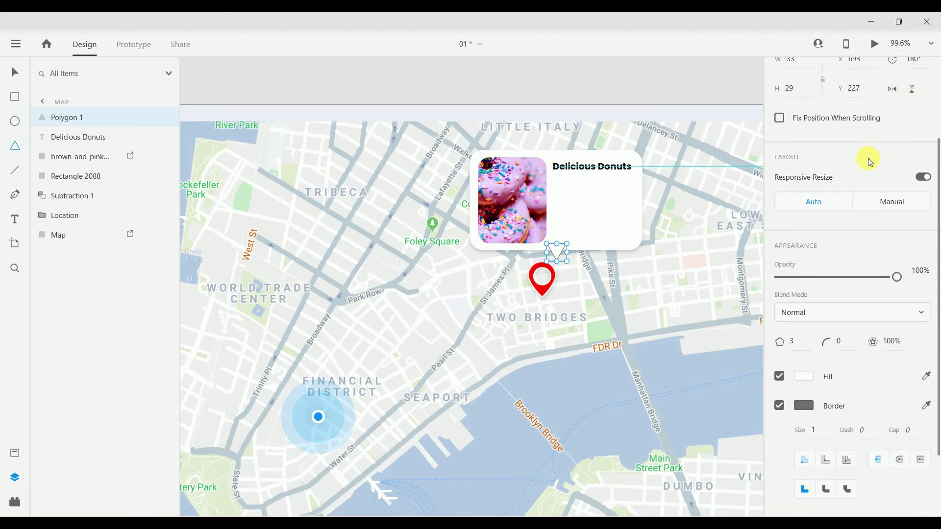
scroll(868, 158, up, 3)
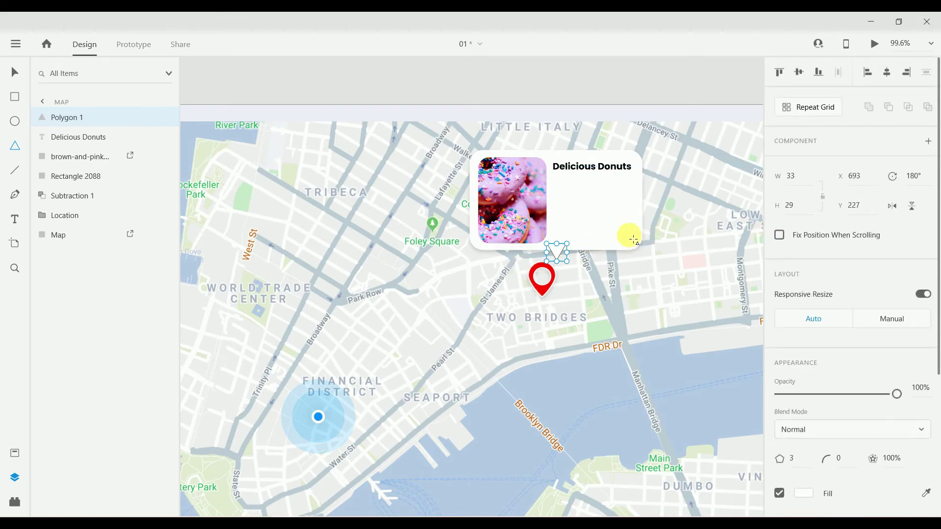
key(v)
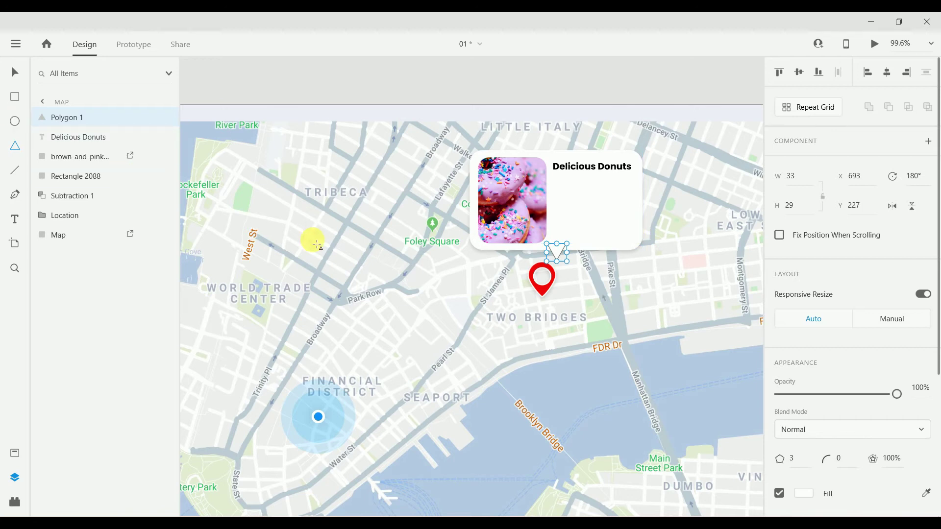
shift+click(640, 233)
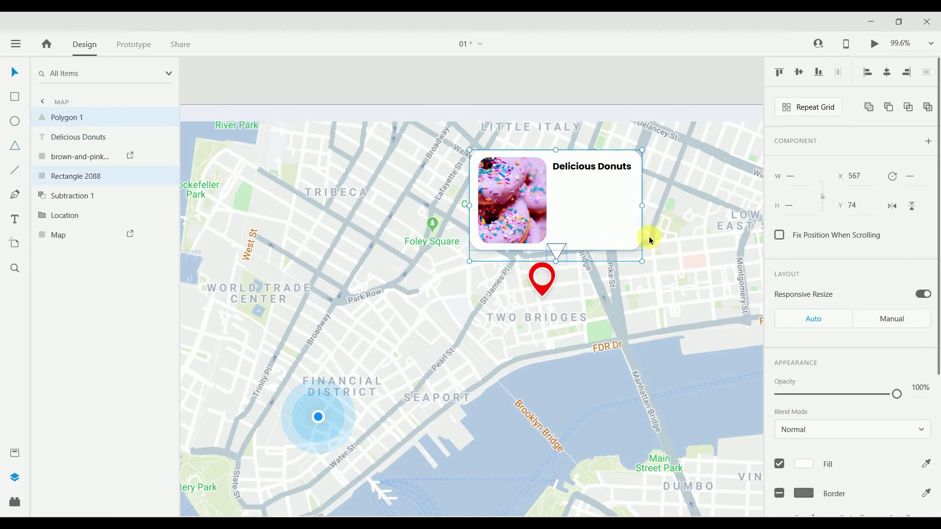
click(871, 107)
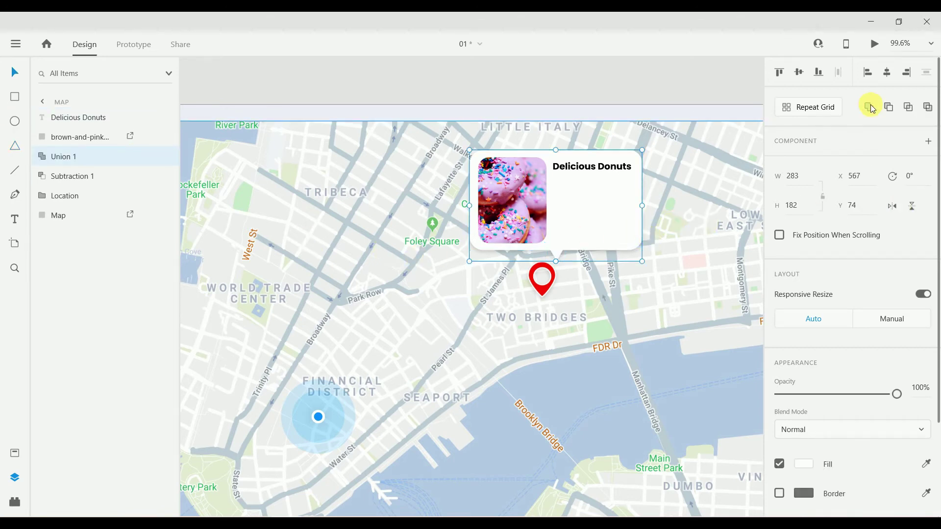
- Move the card, donut image and title so the card's pointer sits directly above the red pin
drag(586, 204, 519, 189)
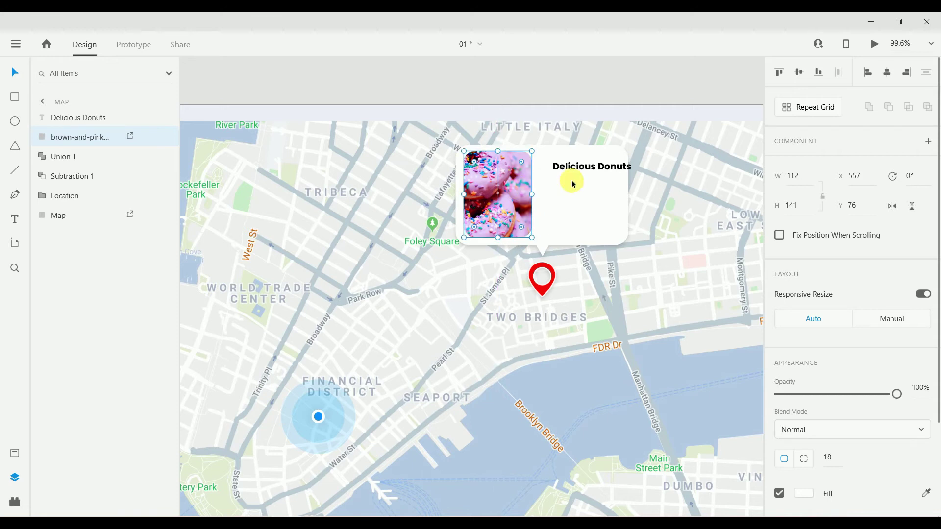
mouse_move(591, 174)
mouse_down()
mouse_move(572, 174)
mouse_move(575, 167)
mouse_up()
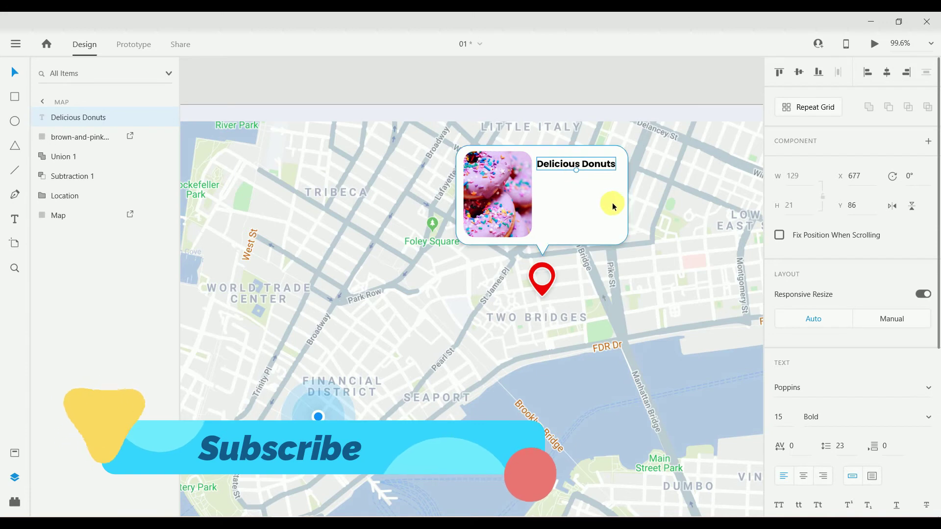
- Duplicate the "Delicious Donuts" title directly below the original and set the copy's weight to Regular
key(ctrl+d)
mouse_move(589, 173)
mouse_down()
mouse_move(585, 163)
mouse_move(584, 177)
mouse_up()
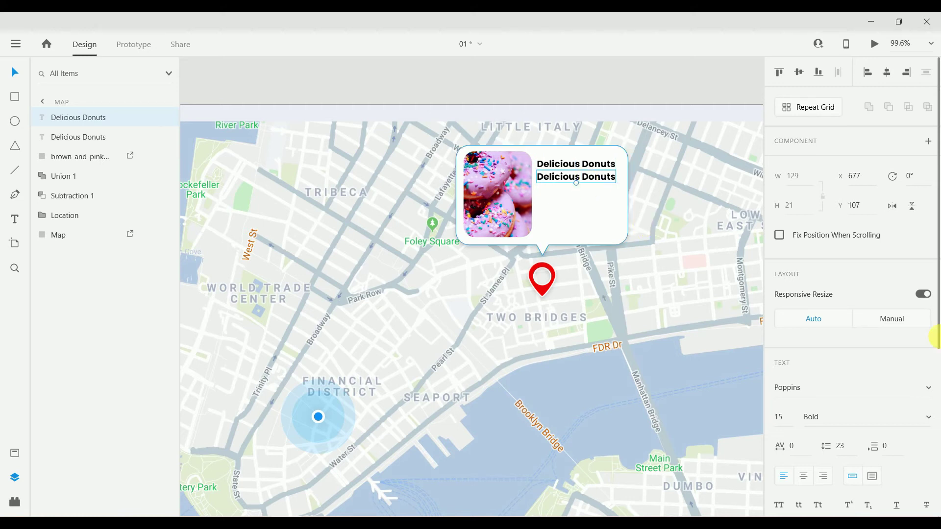
double_click(602, 177)
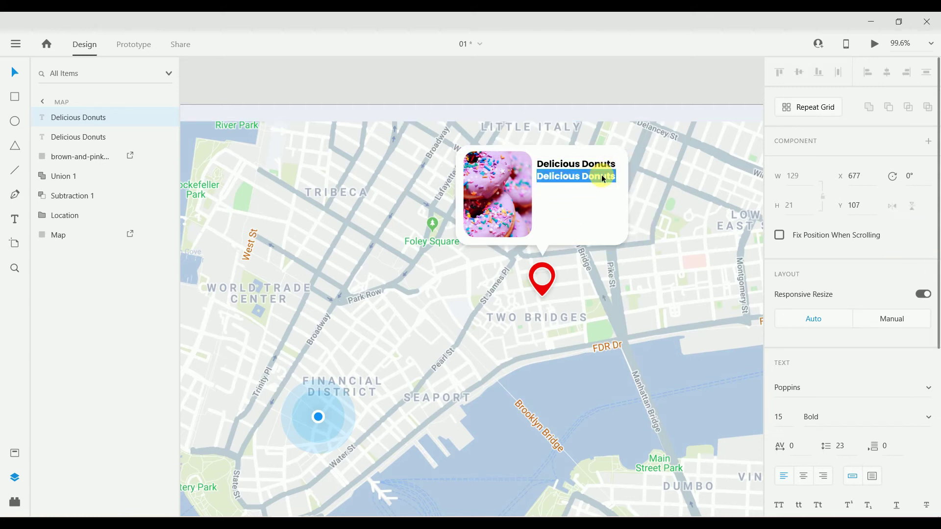
click(924, 416)
click(837, 331)
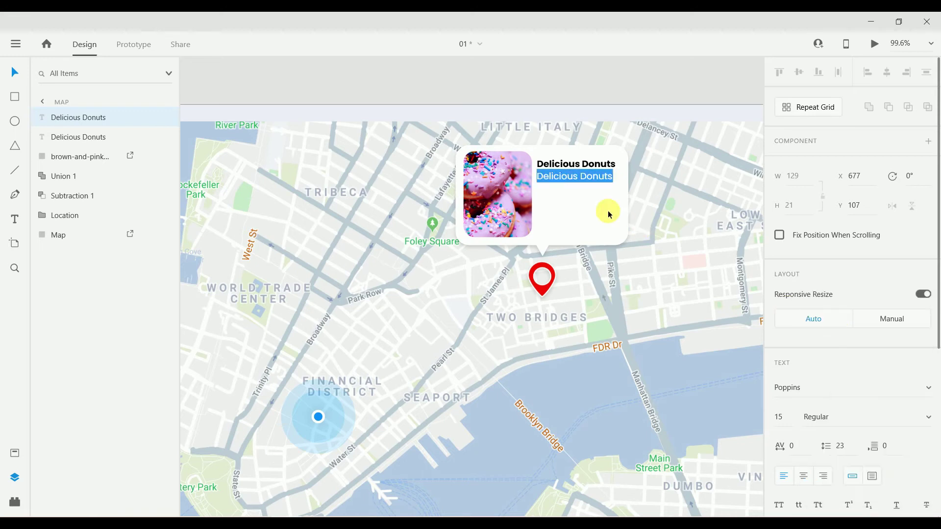
- Replace the duplicated line's text with the shop's street address, removing any stray character
text(123)
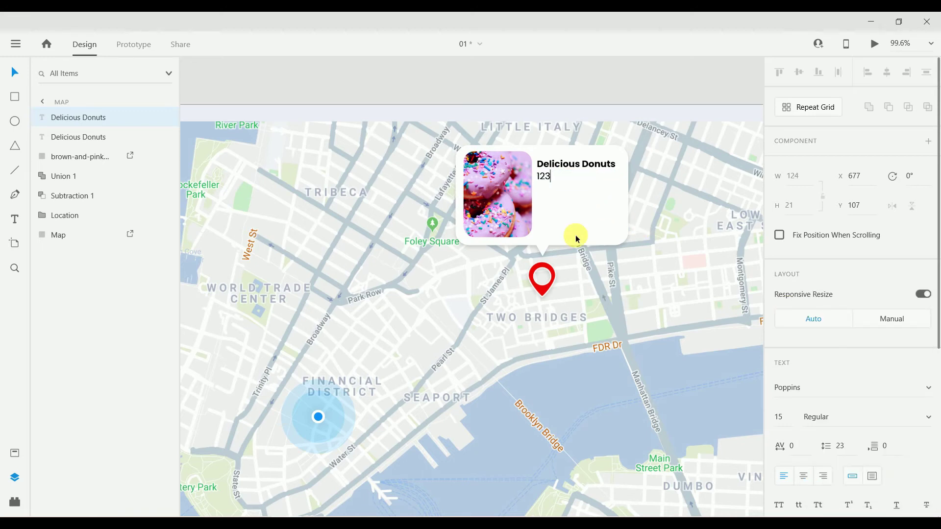
text( Bridge St.)
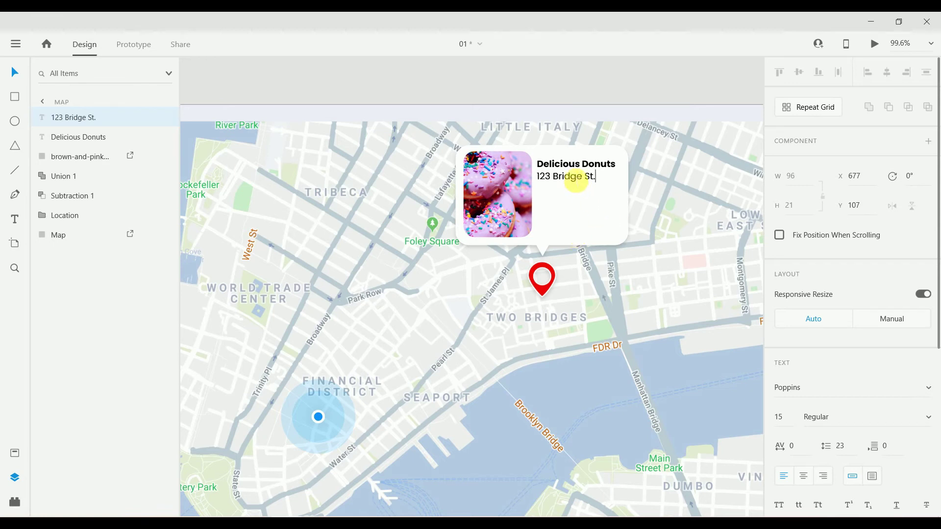
text(v)
key(Escape)
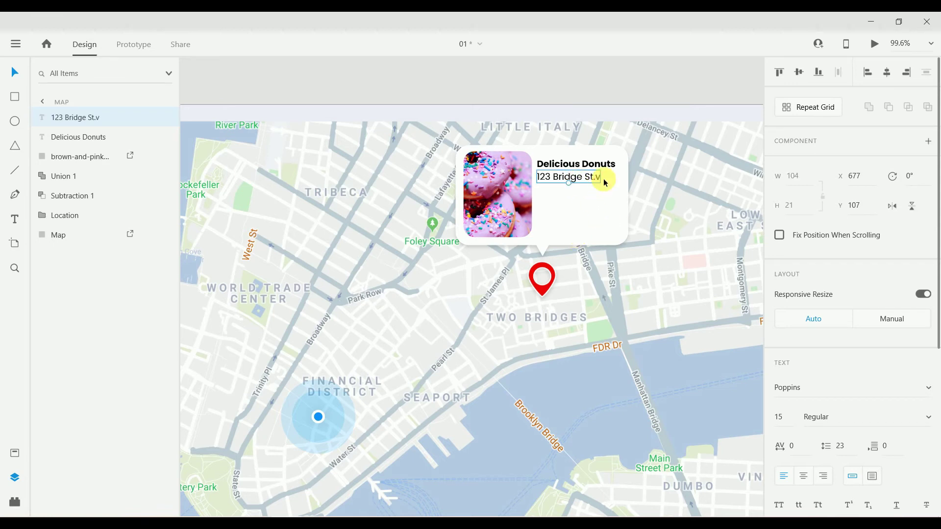
double_click(600, 182)
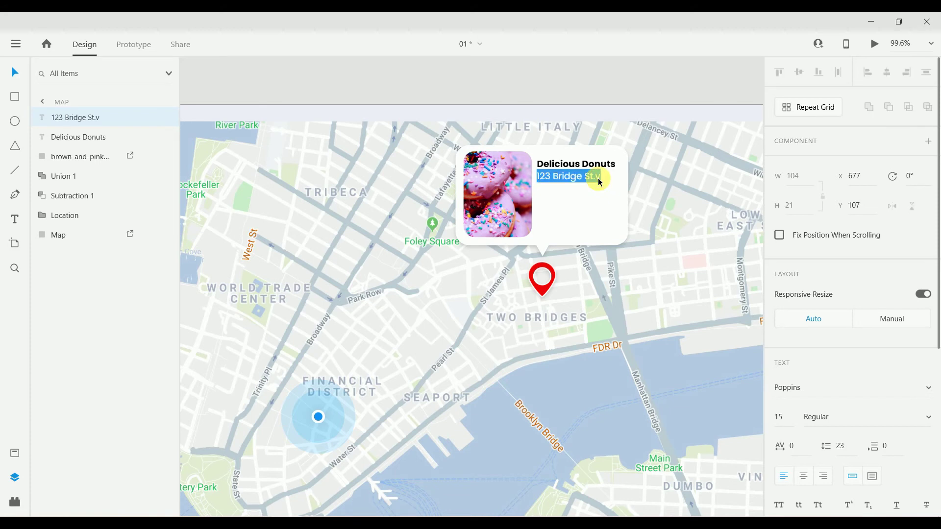
click(600, 183)
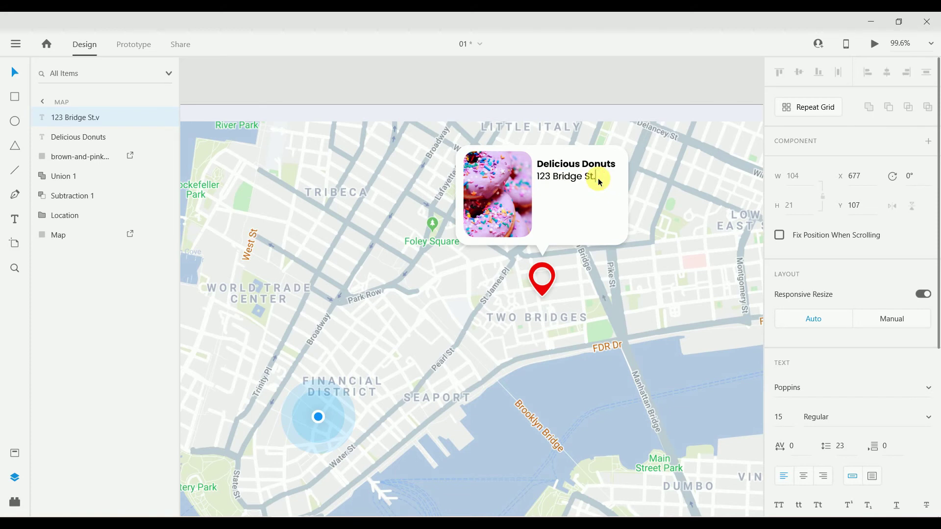
key(Escape)
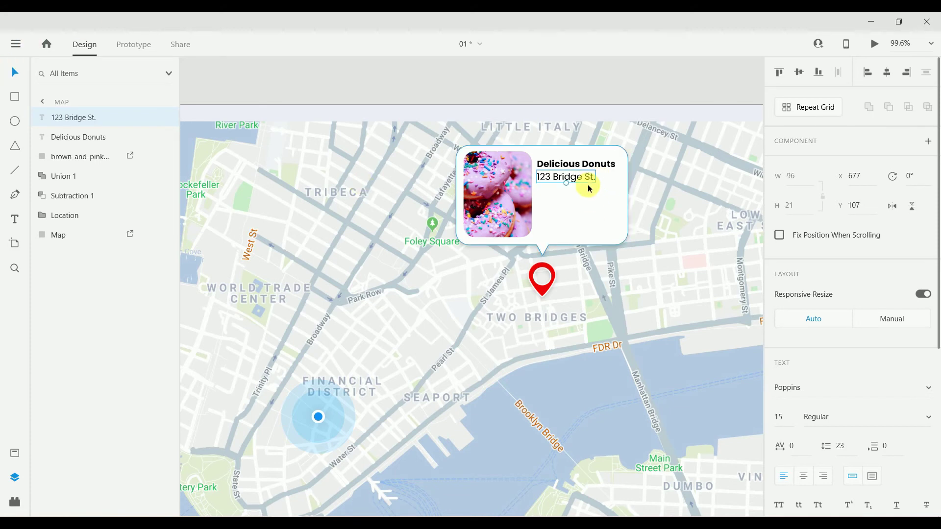
- Duplicate the address line directly below itself and change the copy's text to "Open • 3.2 Miles"
key(ctrl+d)
drag(572, 177, 577, 195)
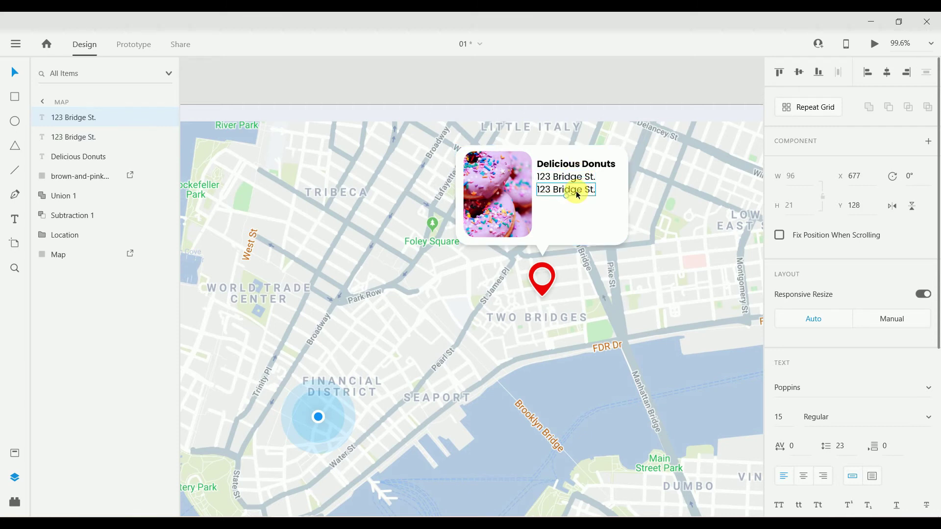
double_click(575, 190)
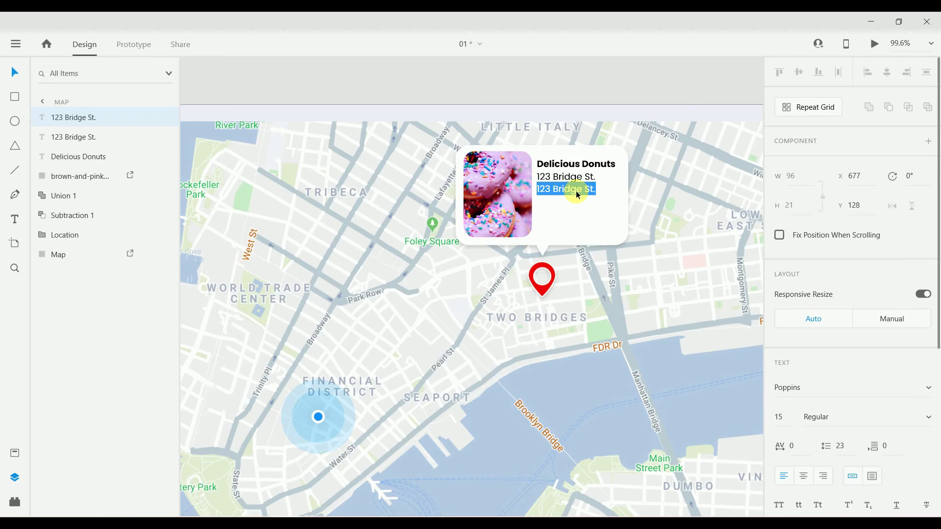
text(Open)
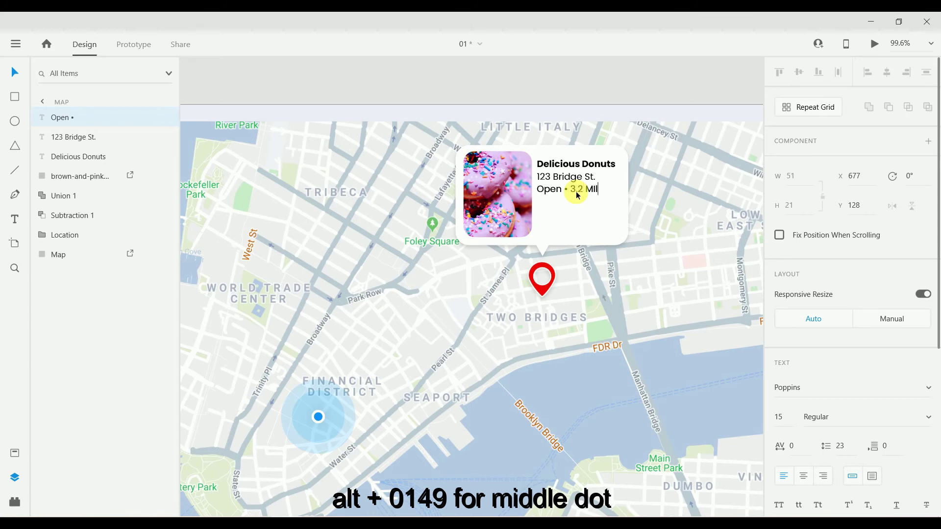
text(• 3.2 Miles)
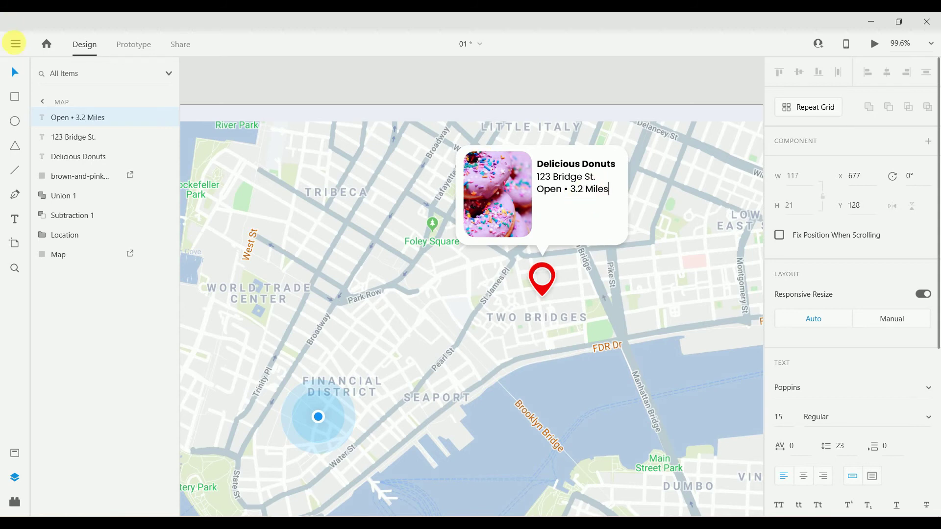
click(21, 79)
click(571, 197)
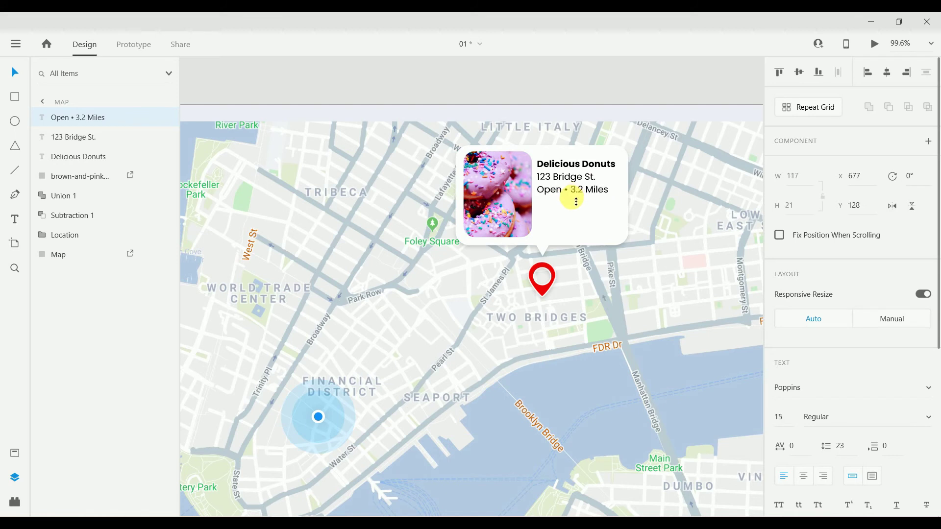
- Make the address line smaller and move the "Open • 3.2 Miles" line up closer beneath it
click(572, 182)
mouse_move(570, 182)
mouse_down()
mouse_move(564, 174)
mouse_move(574, 189)
mouse_up()
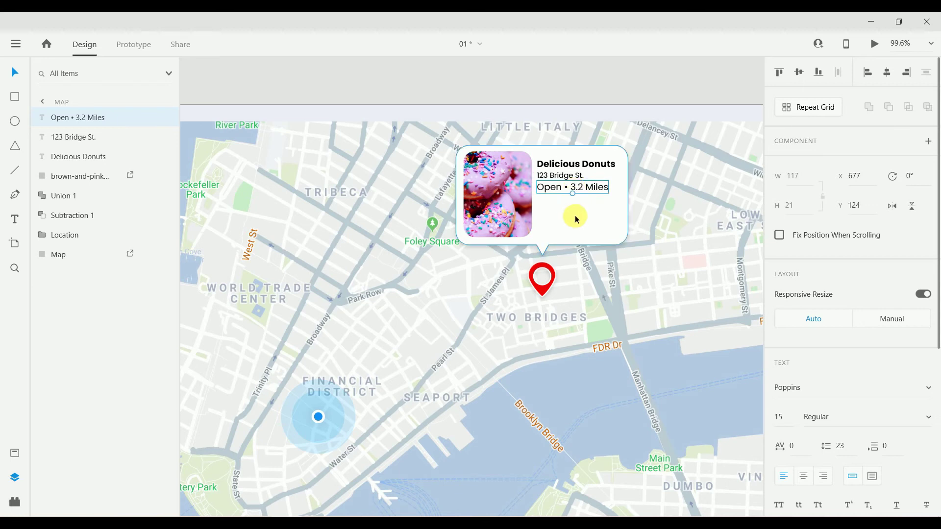
click(572, 240)
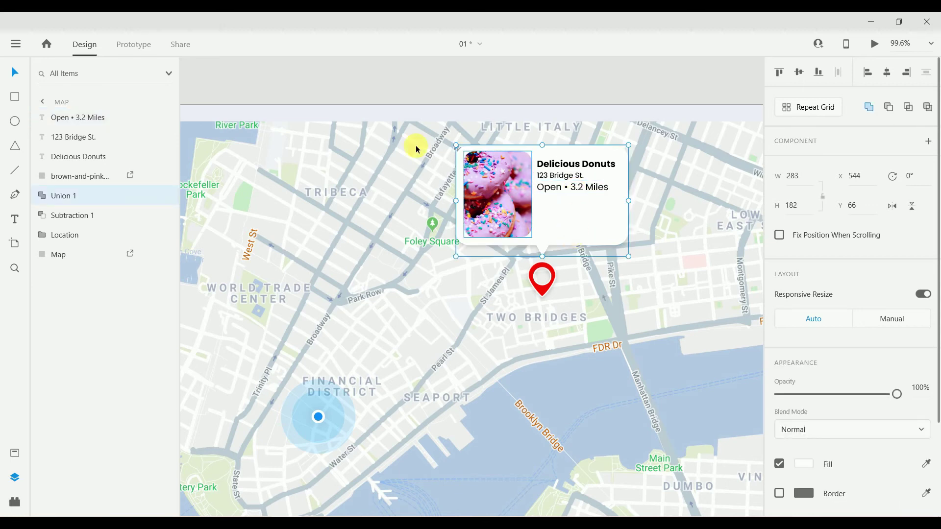
- Draw a circle about 29 by 29 left-aligned below the text lines and repeat it into a row of four spaced about 6 apart
click(14, 121)
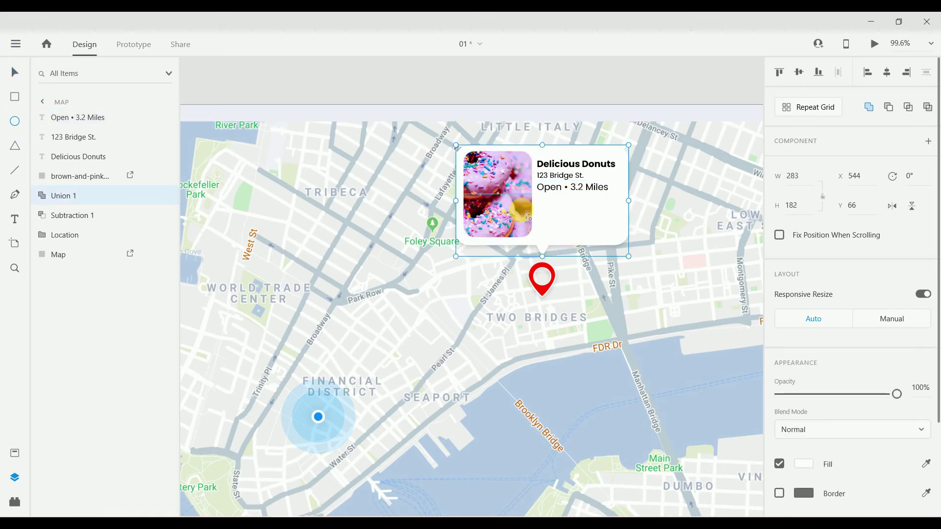
drag(544, 222, 563, 235)
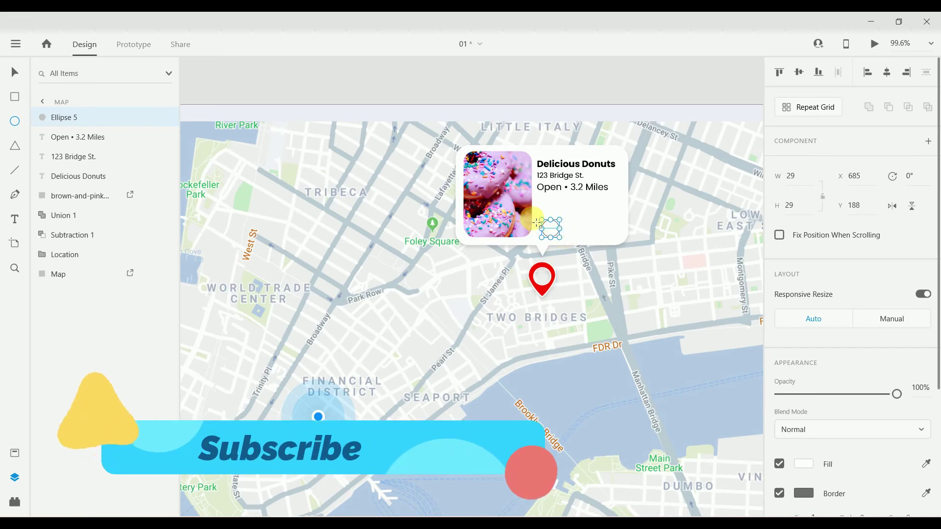
click(14, 72)
drag(552, 229, 548, 230)
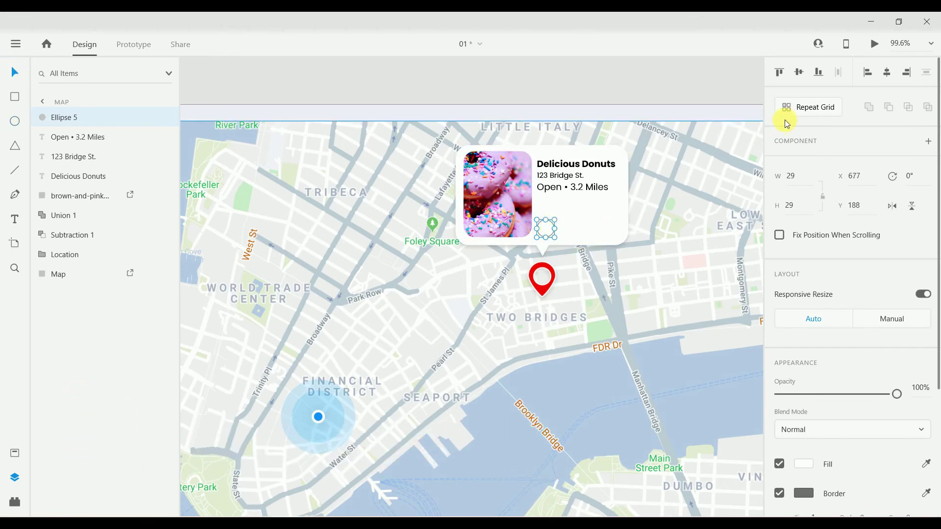
click(793, 107)
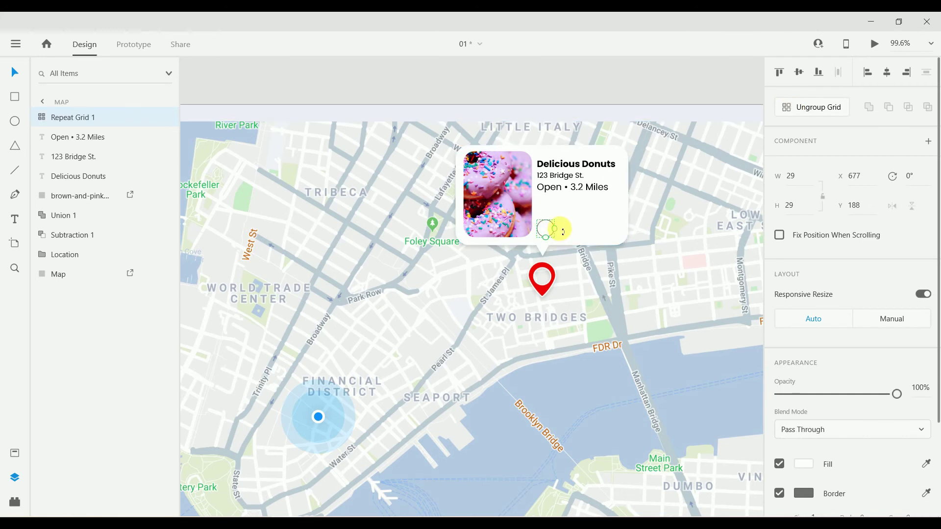
drag(555, 229, 594, 236)
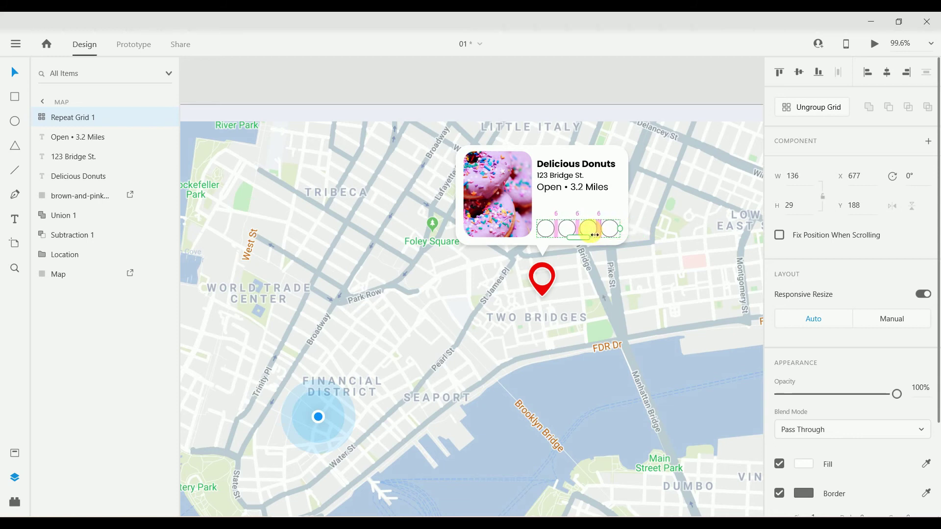
double_click(545, 227)
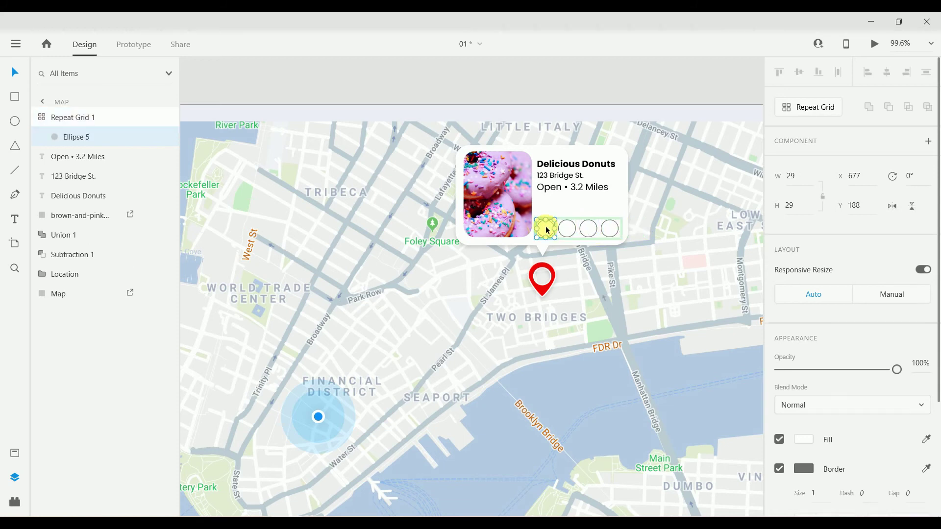
click(13, 502)
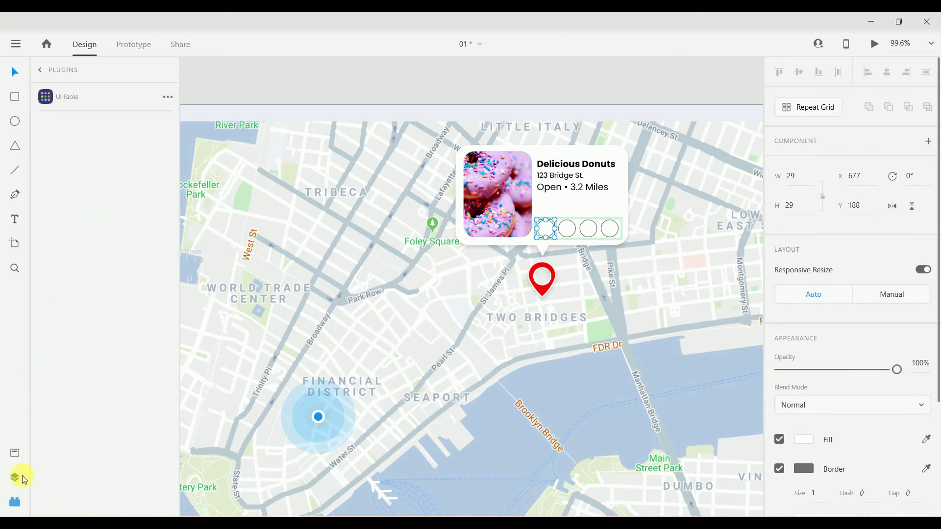
click(78, 97)
click(73, 192)
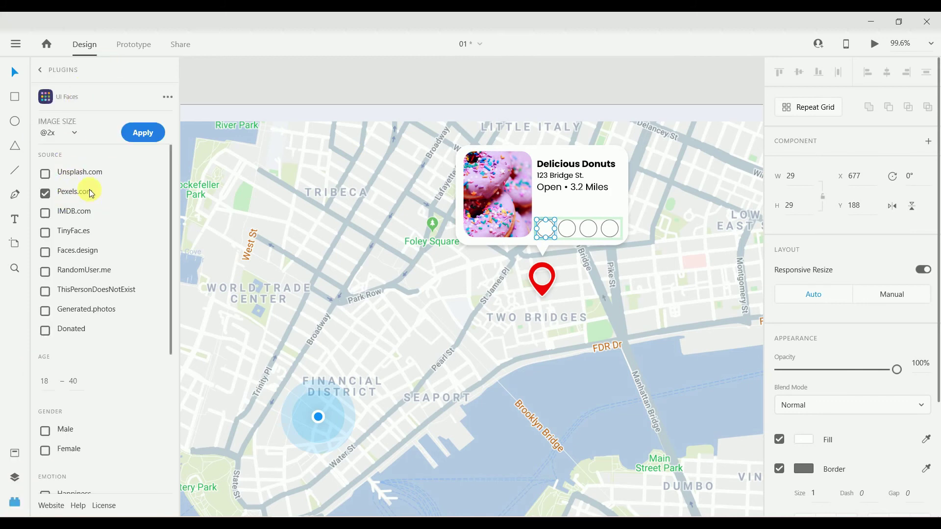
click(140, 133)
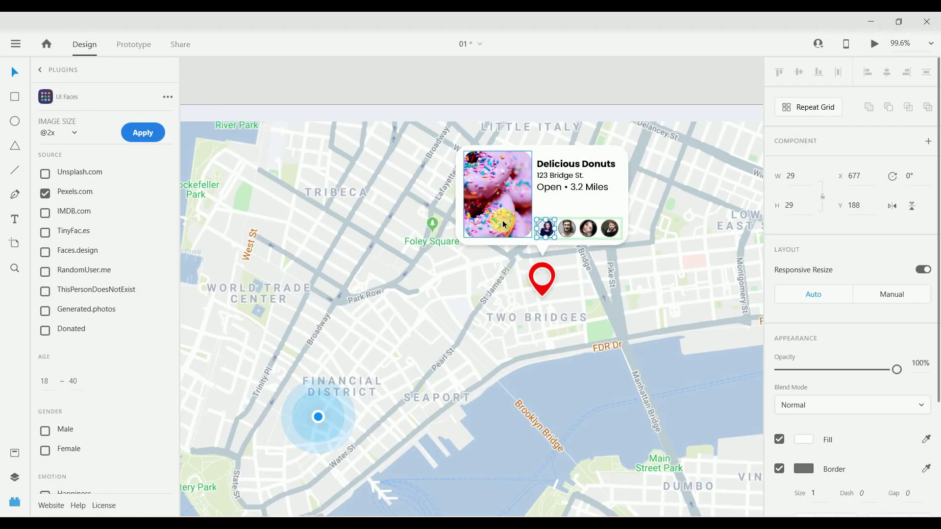
- Tighten the spacing of the avatar repeat grid so the four faces overlap in a row about 76 wide
click(594, 229)
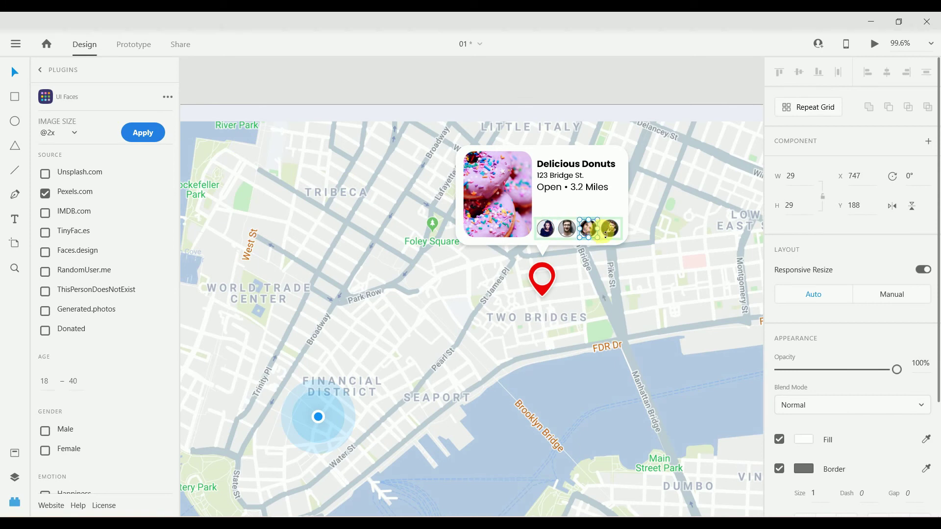
click(557, 228)
click(599, 227)
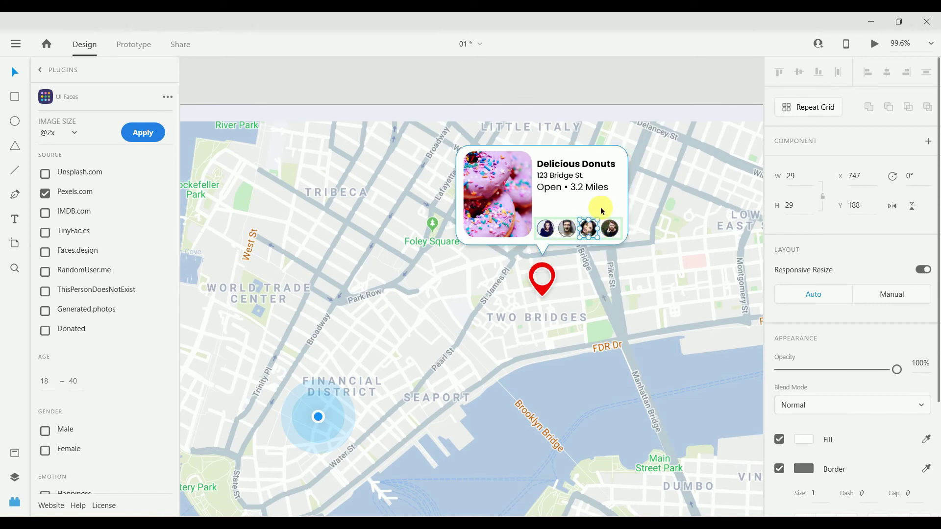
click(601, 207)
double_click(595, 230)
drag(595, 230, 562, 233)
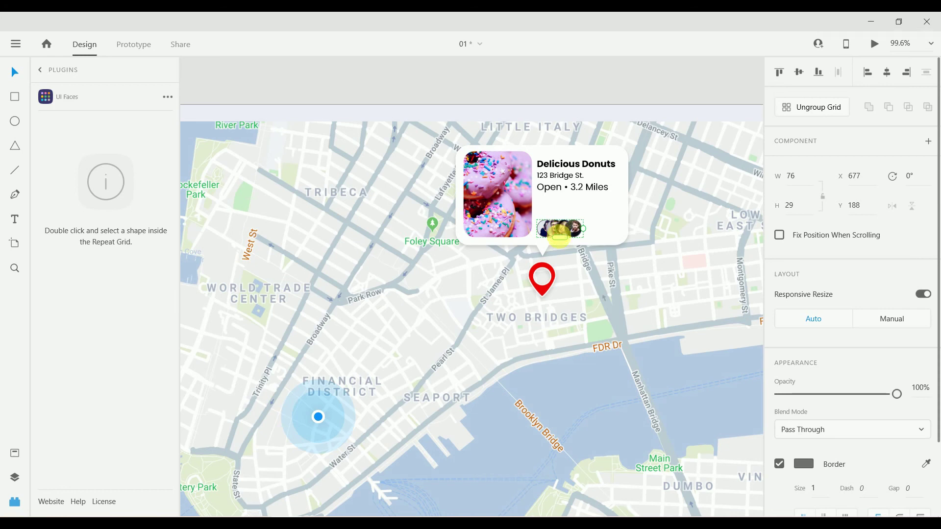
click(619, 218)
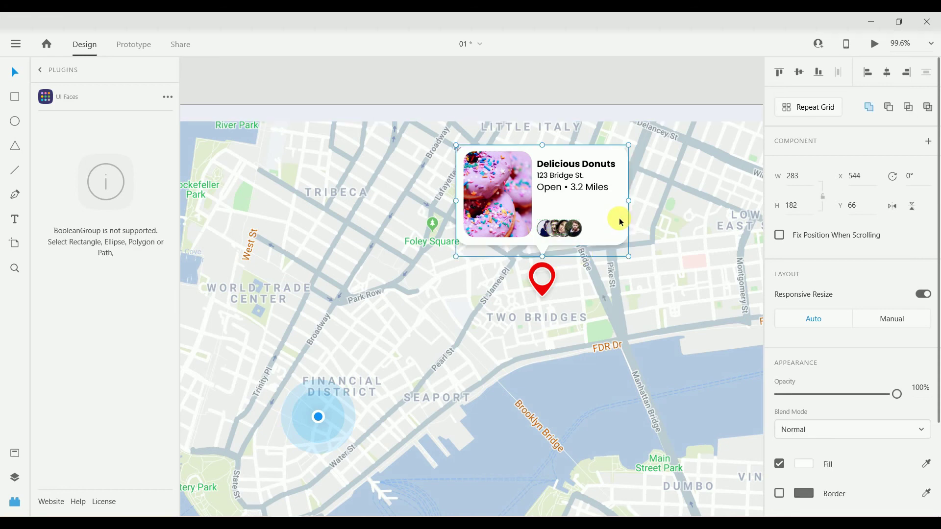
- Group the card background, donut image, title, address, status line and avatar row together
key(ctrl+y)
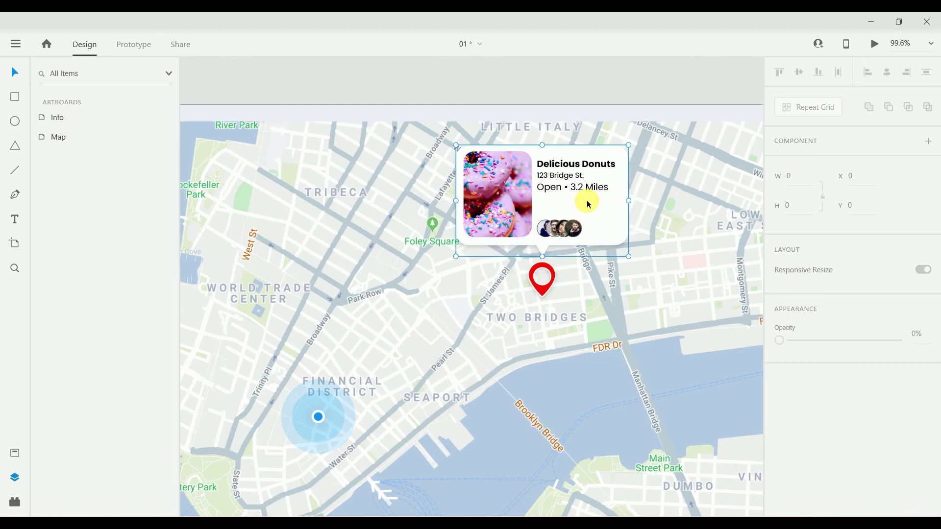
double_click(588, 205)
shift+click(569, 183)
shift+click(564, 176)
shift+click(567, 165)
shift+click(566, 225)
shift+click(514, 213)
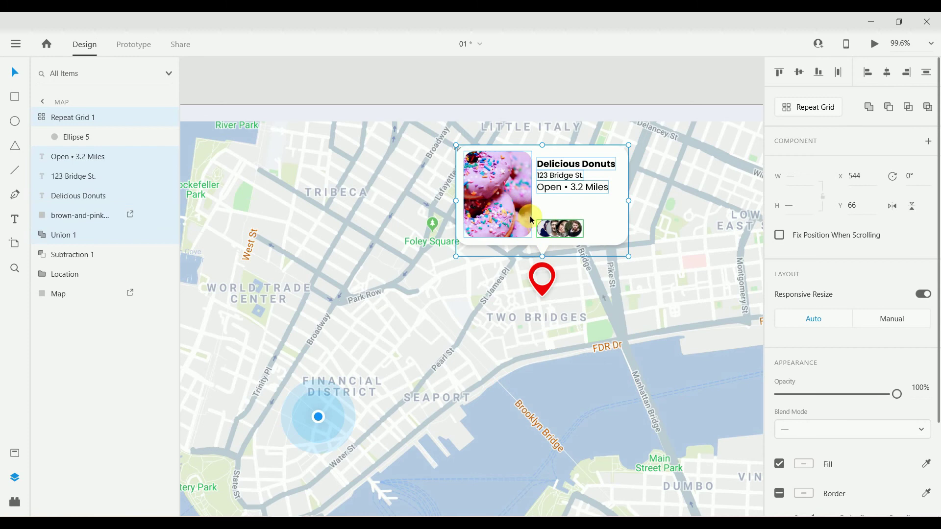
key(ctrl+g)
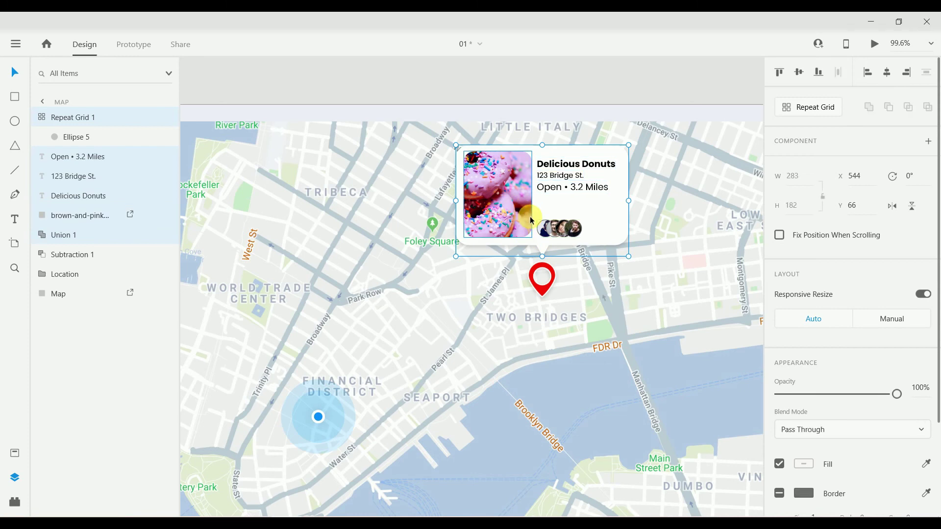
- Rename the new card group as "Donuts"
double_click(63, 118)
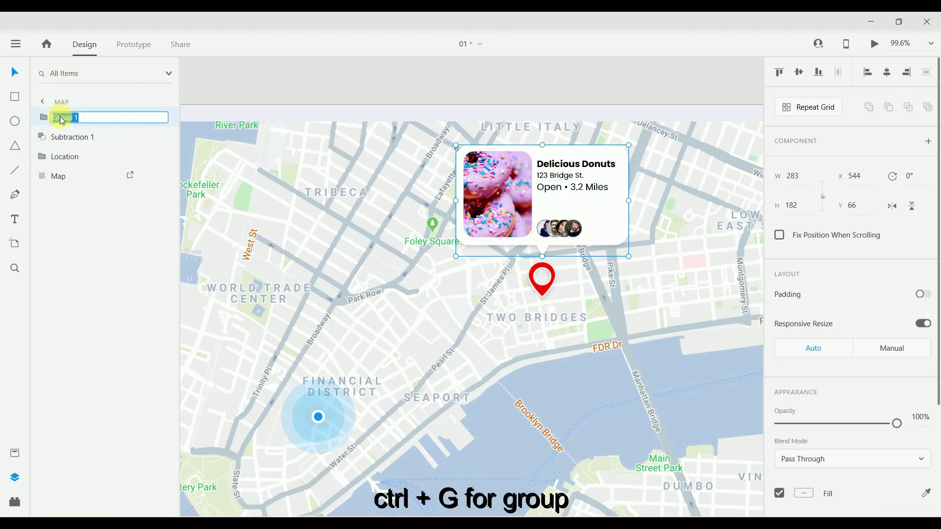
text(Donuts)
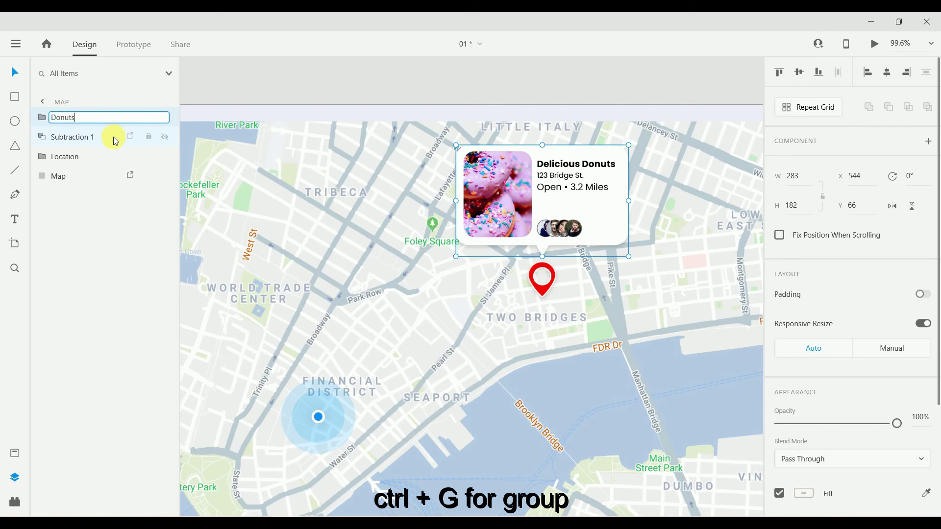
key(Return)
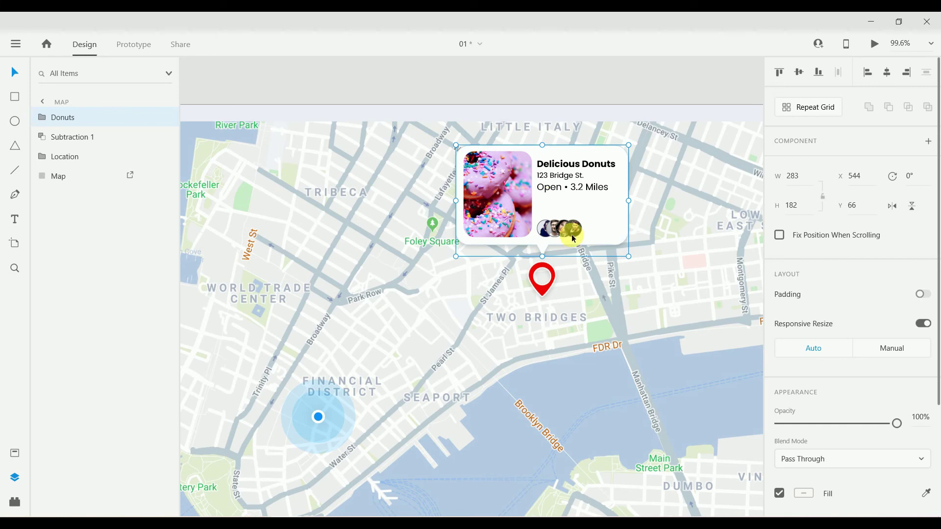
- Make one component from the Donuts group and the red pin, and hide the Donuts group in its Default State
shift+click(551, 284)
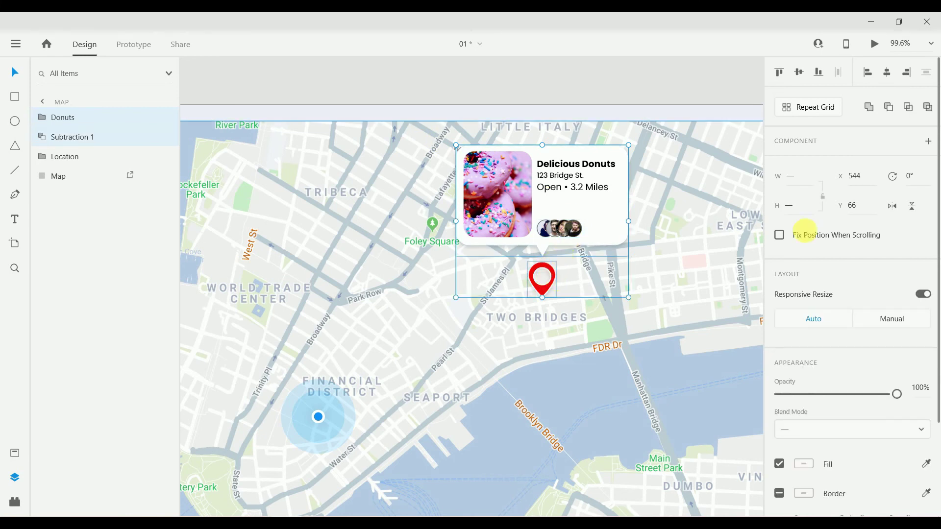
click(928, 142)
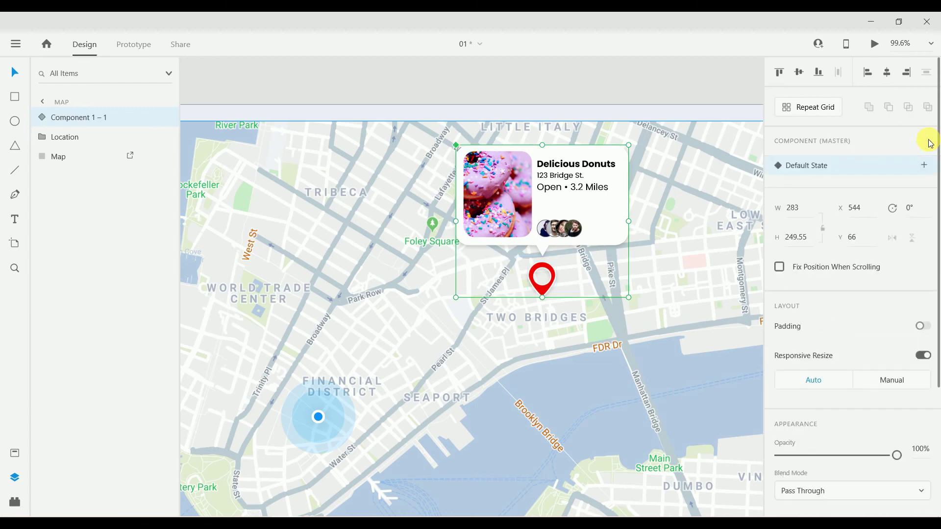
click(928, 166)
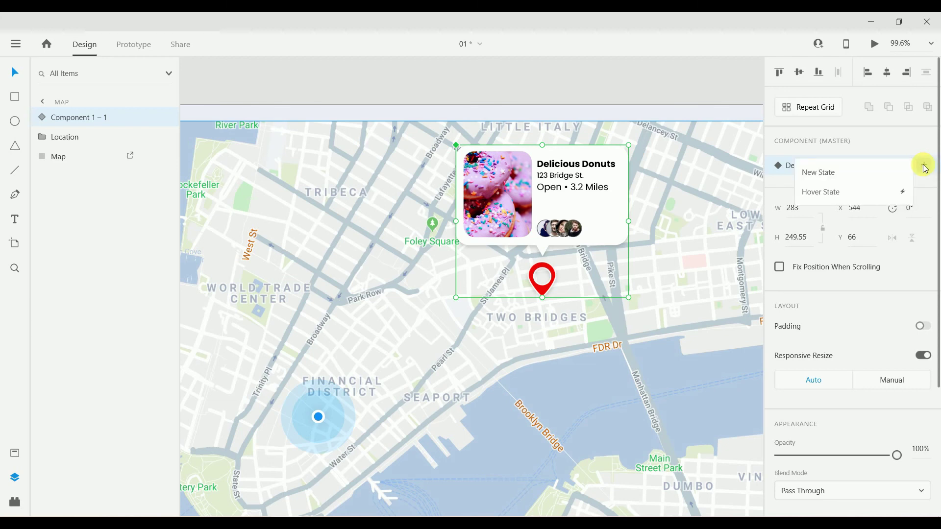
click(920, 146)
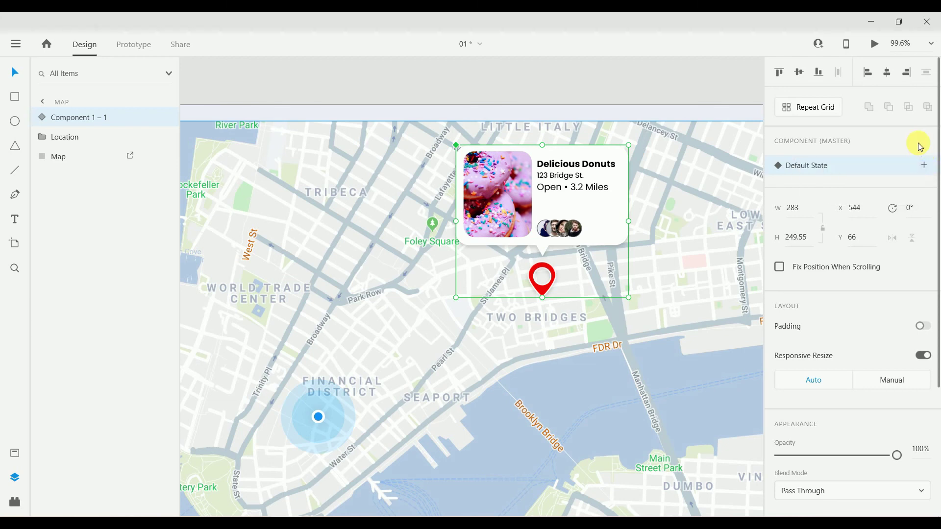
click(45, 118)
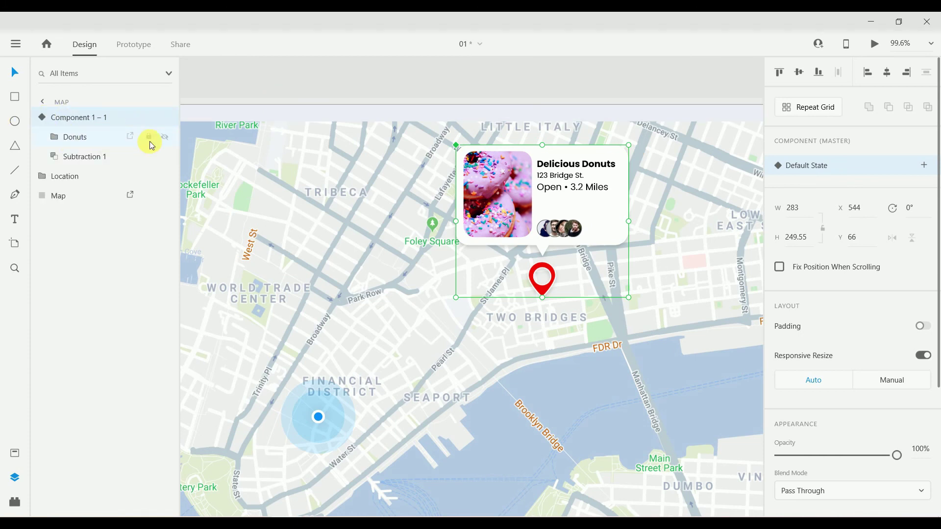
click(168, 139)
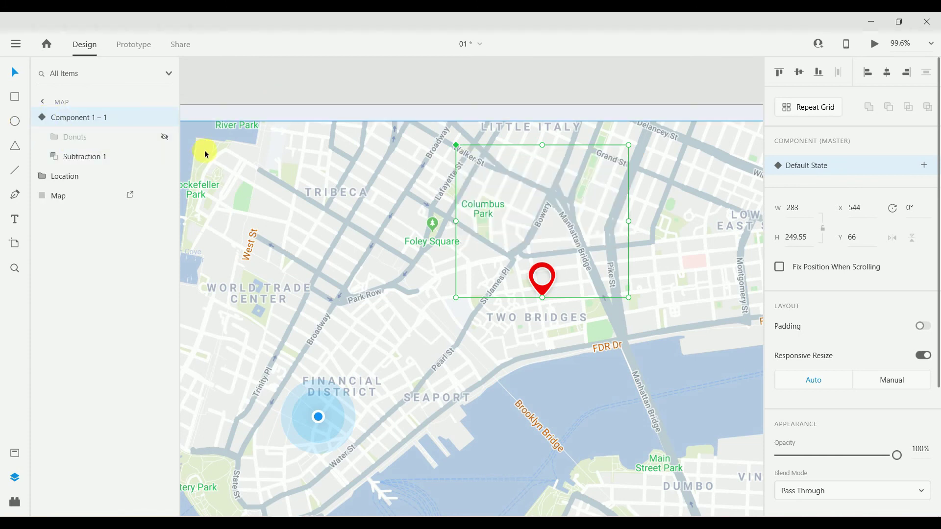
- Add a Hover State to the component and make the Donuts group visible in that state
click(926, 166)
click(880, 194)
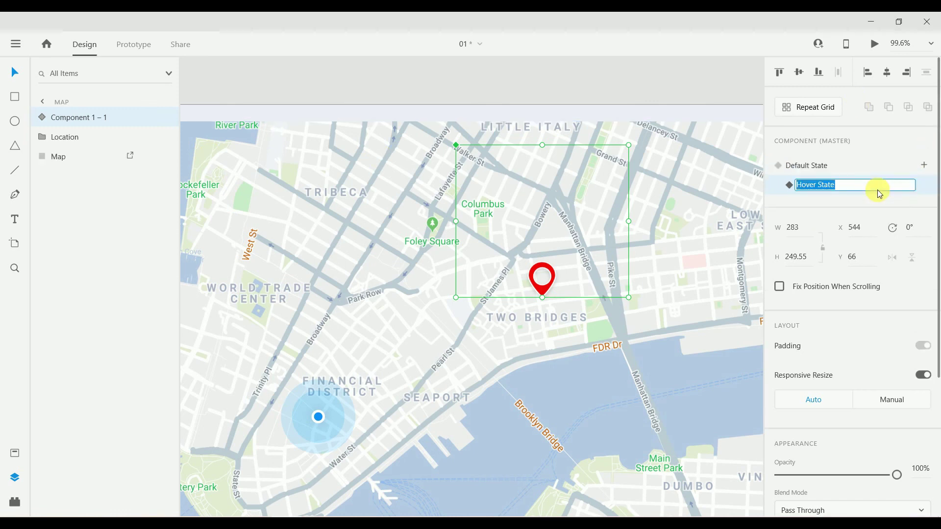
click(927, 190)
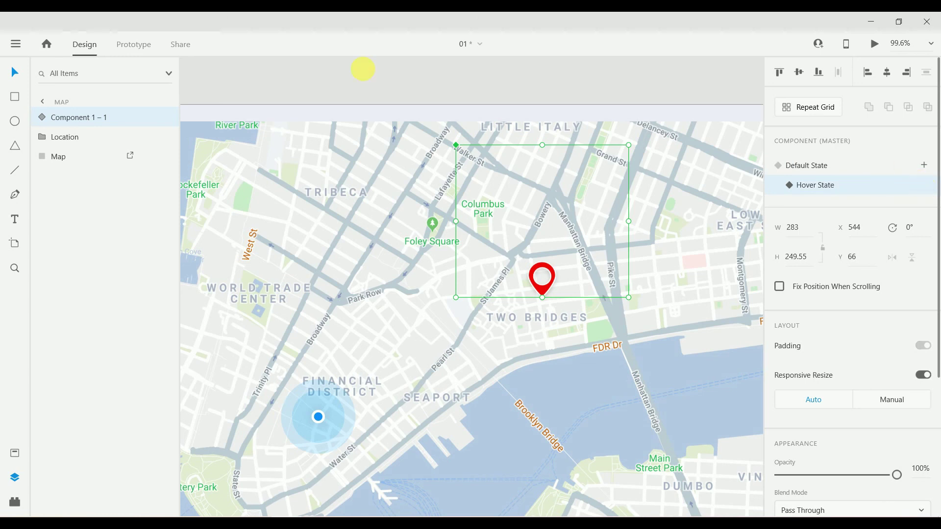
double_click(48, 123)
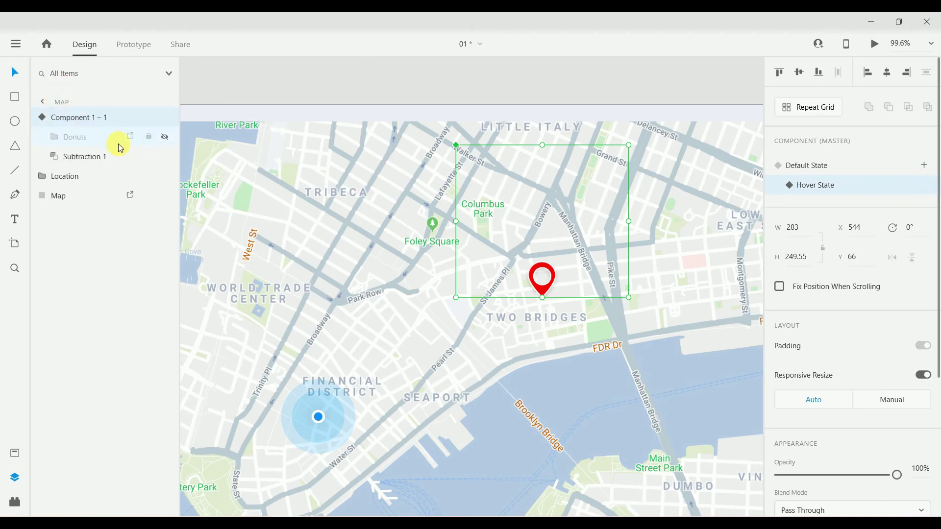
click(165, 140)
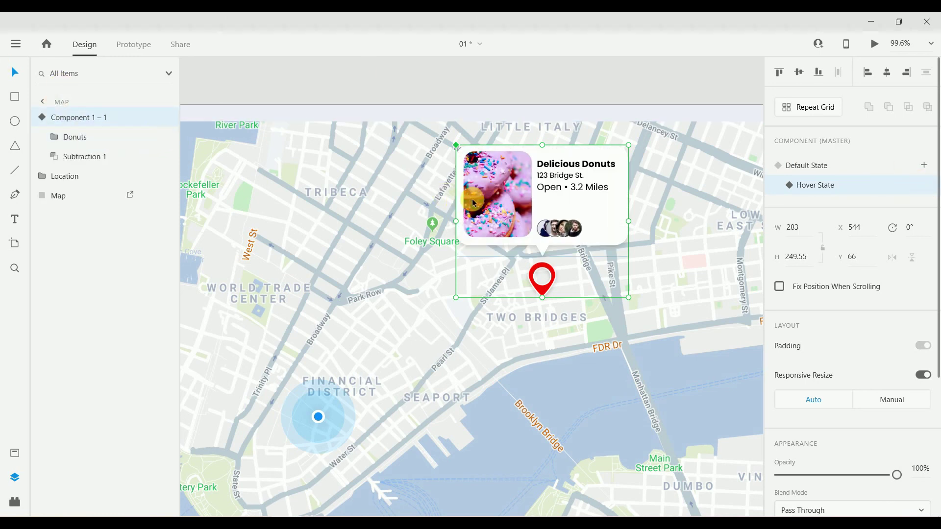
- In the Hover State, spread the avatars in the Donuts group's repeat grid apart into a row about 130 wide
double_click(582, 230)
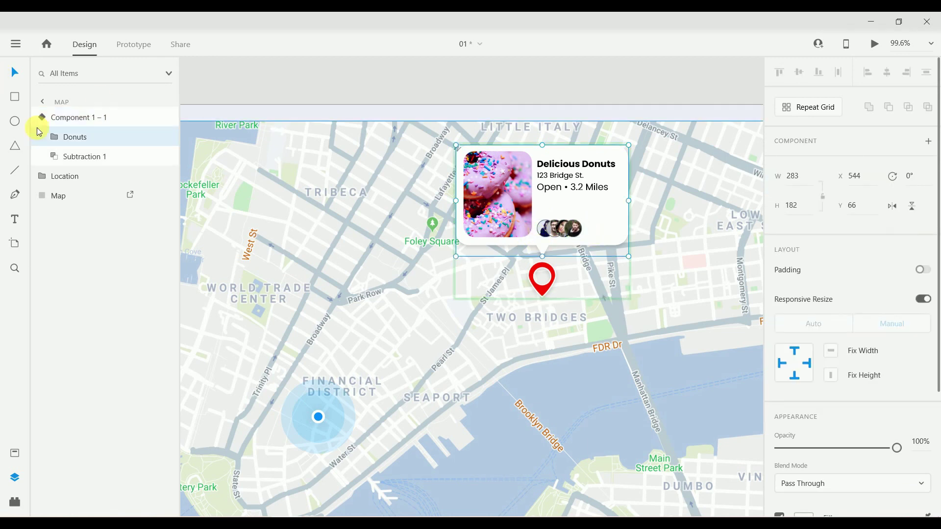
click(55, 137)
click(76, 157)
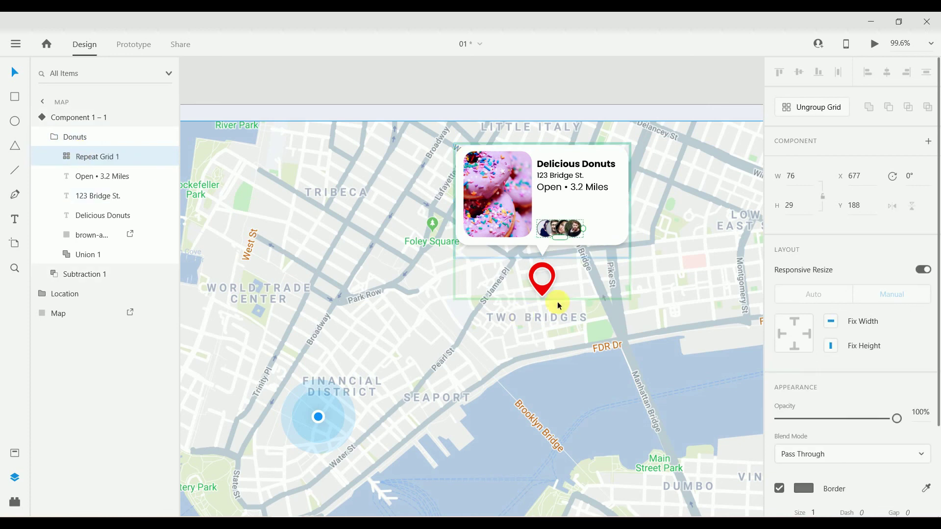
mouse_move(568, 233)
mouse_down()
mouse_move(553, 231)
mouse_move(566, 231)
mouse_up()
click(560, 274)
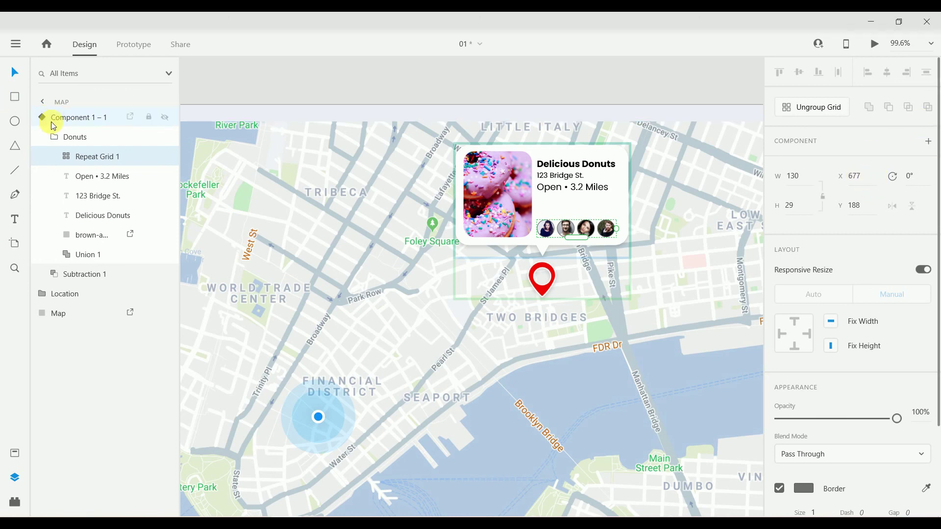
click(54, 139)
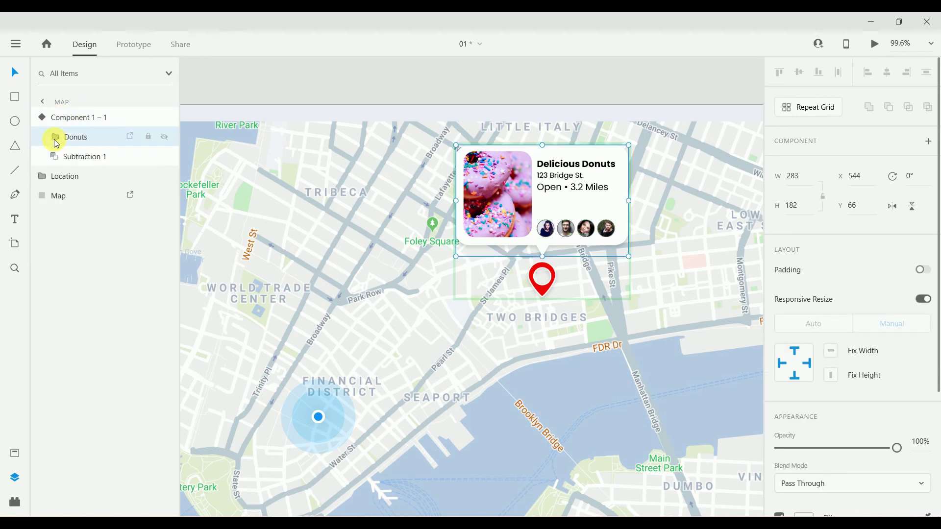
- Select the whole pin component and switch it back to its Default State
click(69, 121)
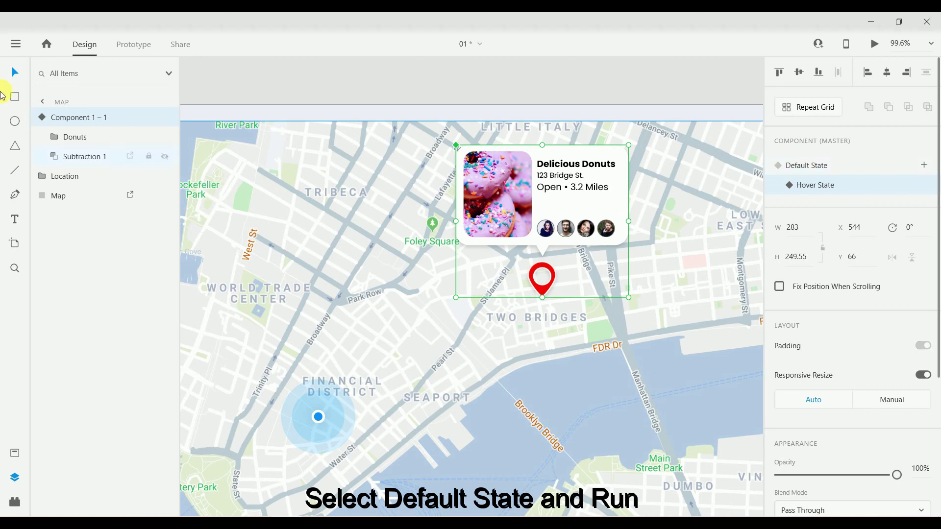
click(40, 119)
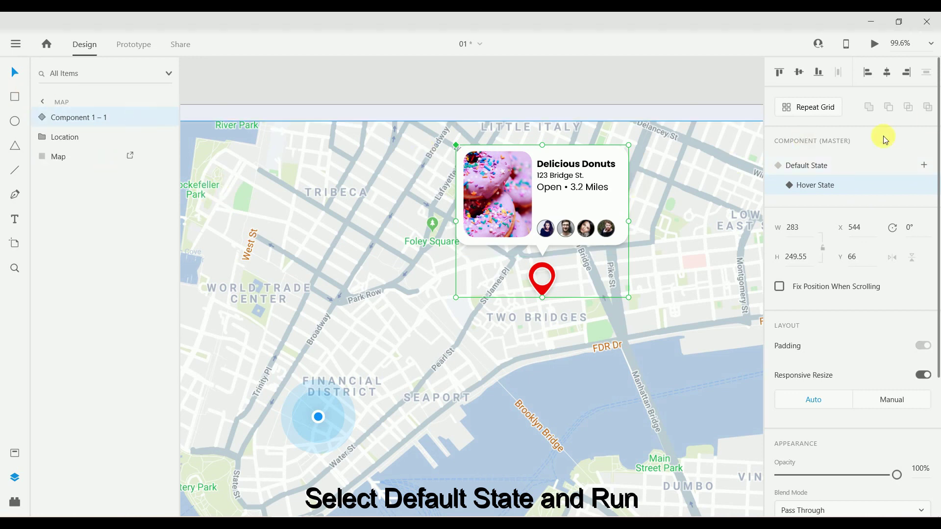
click(826, 165)
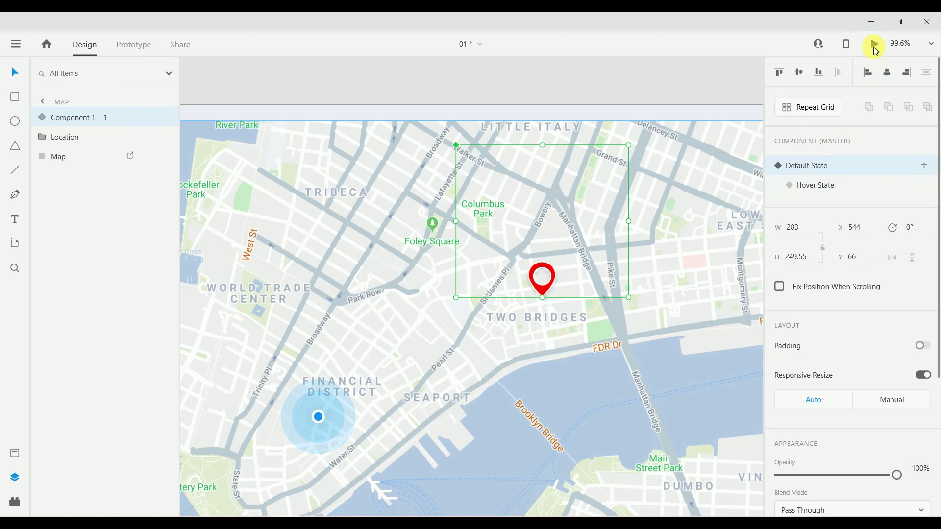
- Preview the prototype and test the red pin's hover interaction with the donut shop card
click(874, 46)
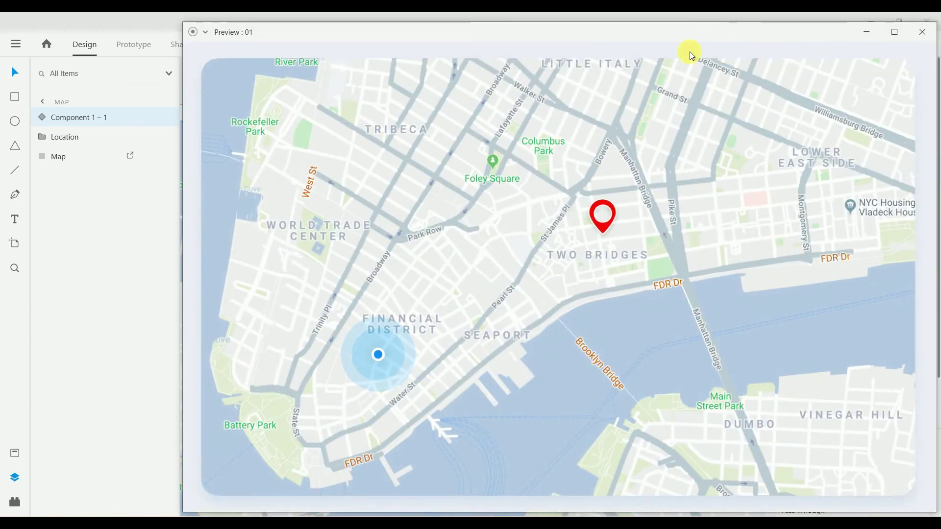
click(614, 210)
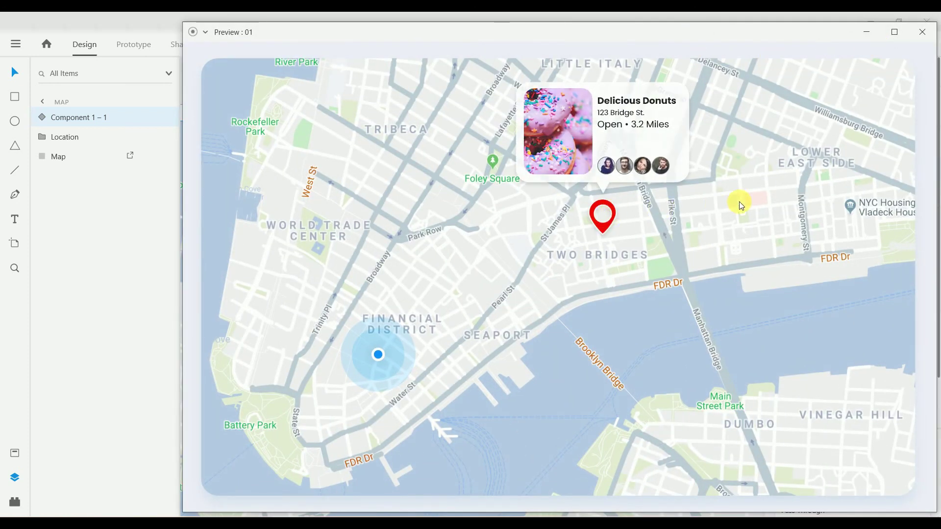
mouse_move(584, 213)
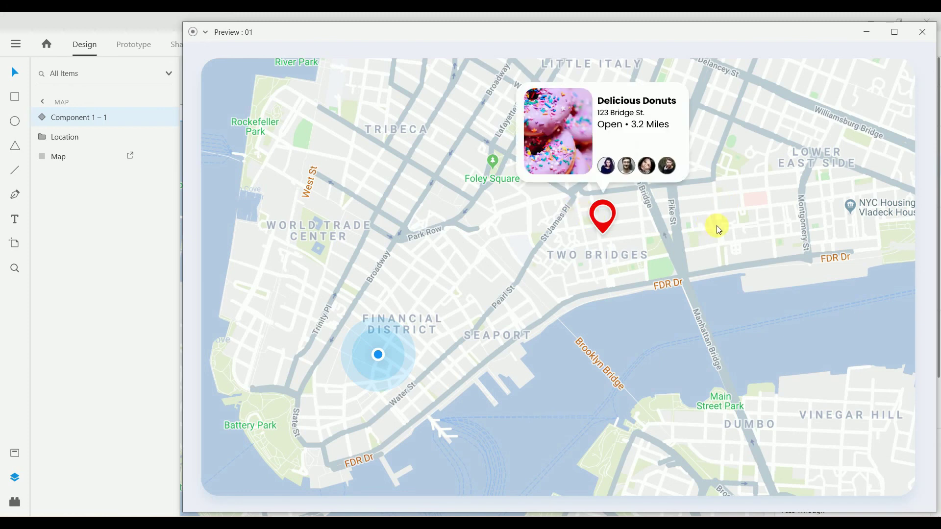
drag(747, 29, 635, 38)
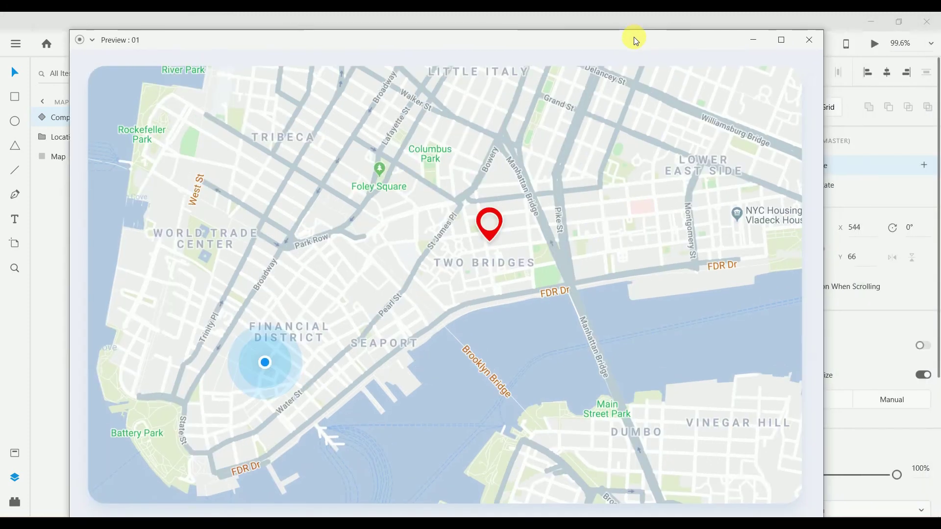
mouse_move(514, 219)
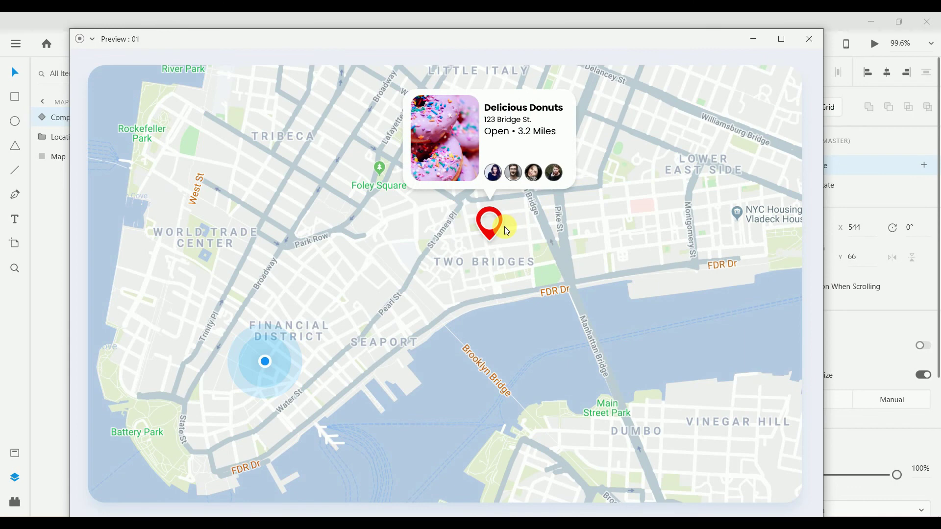